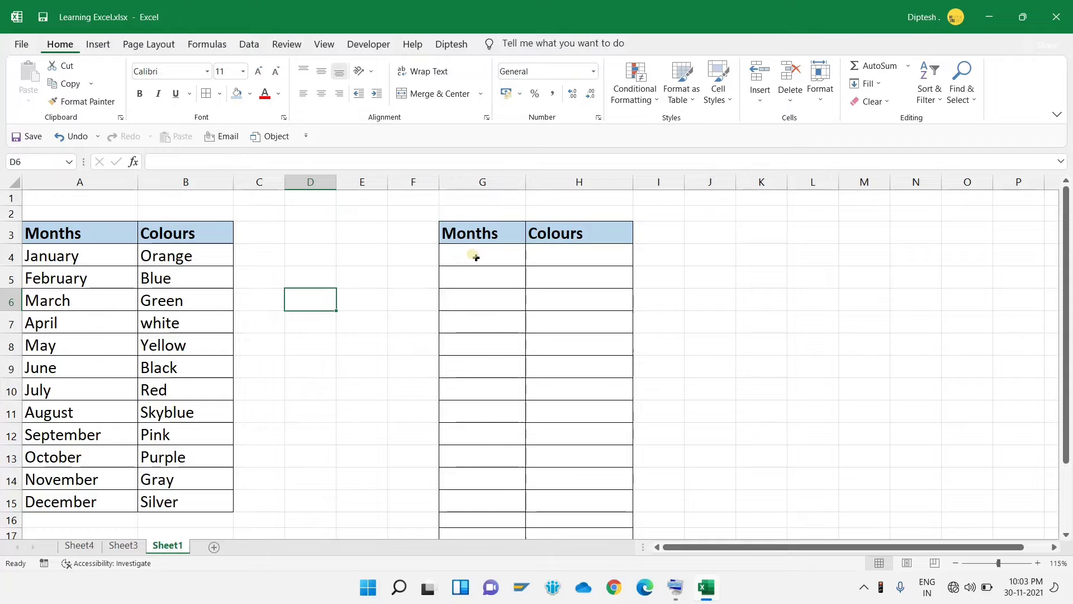
Step: Copy the months and colours in A4:B15 into the empty second table starting at G4
{"action": "left_click", "coordinate": [475, 256]}
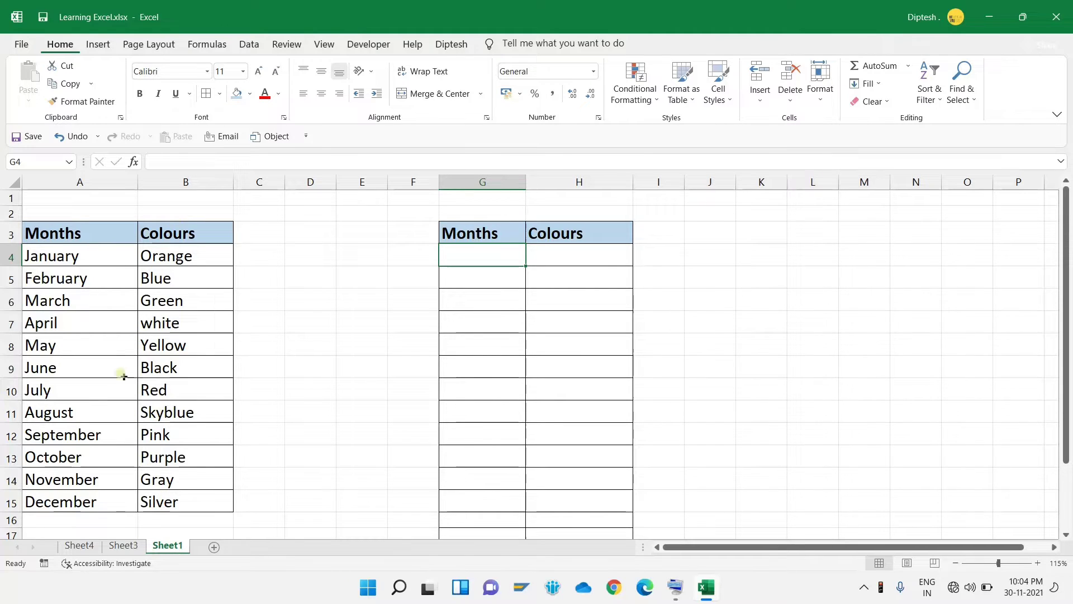
{"action": "left_click", "coordinate": [56, 257]}
{"action": "key", "text": "shift+Right"}
{"action": "key", "text": "shift+Down"}
{"action": "key", "text": "shift+Down"}
{"action": "key", "text": "shift+Down"}
{"action": "key", "text": "shift+Down"}
{"action": "key", "text": "shift+Down"}
{"action": "key", "text": "shift+Down"}
{"action": "key", "text": "shift+Down"}
{"action": "key", "text": "shift+Down"}
{"action": "key", "text": "shift+Down"}
{"action": "key", "text": "shift+Down"}
{"action": "key", "text": "shift+Down"}
{"action": "key", "text": "shift+Down"}
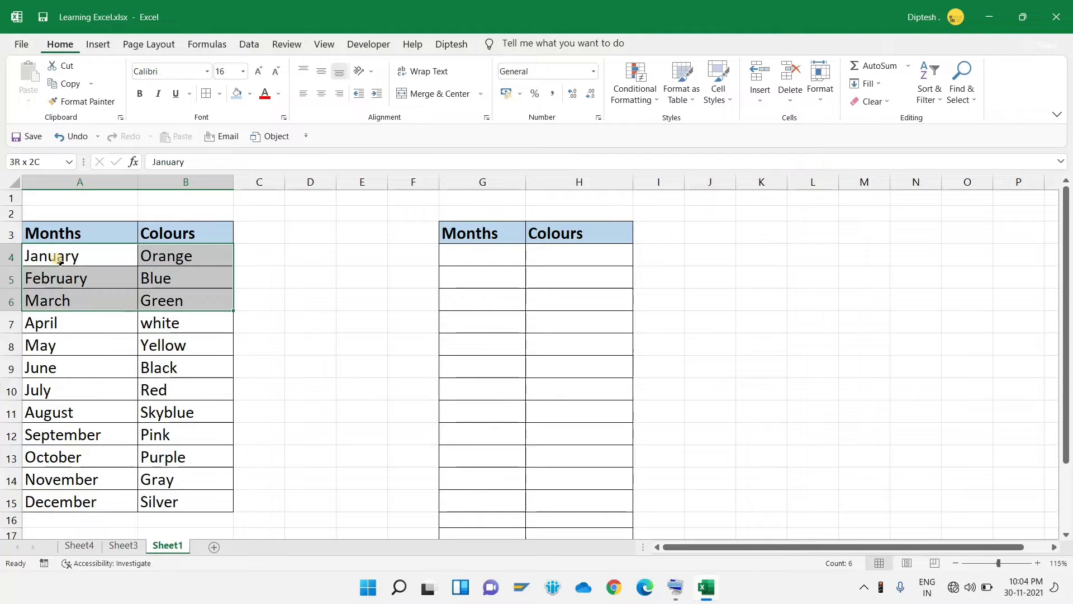
{"action": "key", "text": "shift+Up"}
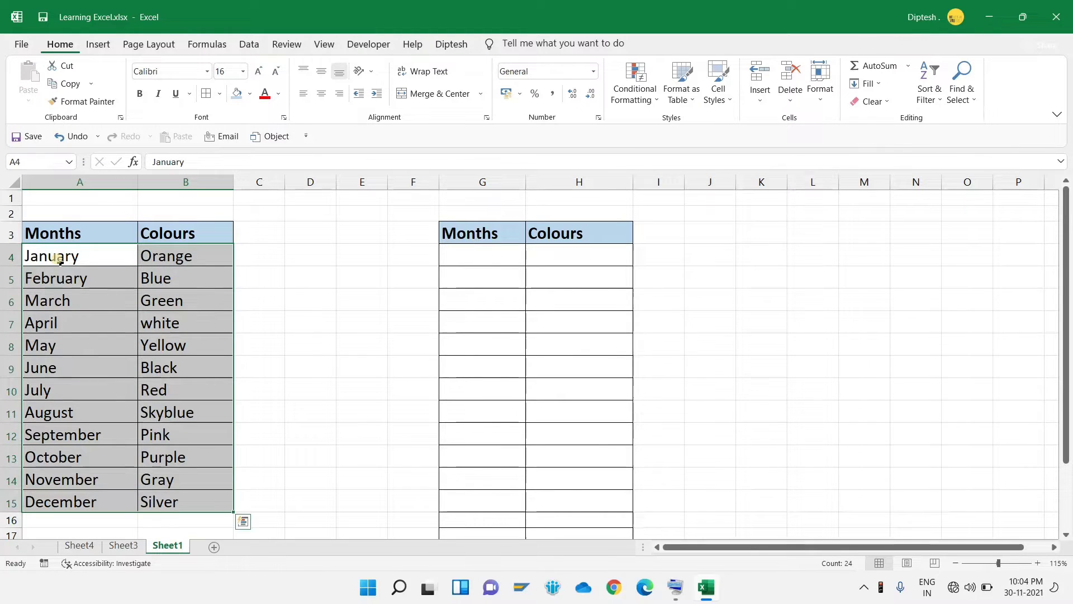
{"action": "key", "text": "ctrl+c"}
{"action": "key", "text": "Right"}
{"action": "key", "text": "Right"}
{"action": "key", "text": "Right"}
{"action": "key", "text": "Right"}
{"action": "key", "text": "Right"}
{"action": "key", "text": "Right"}
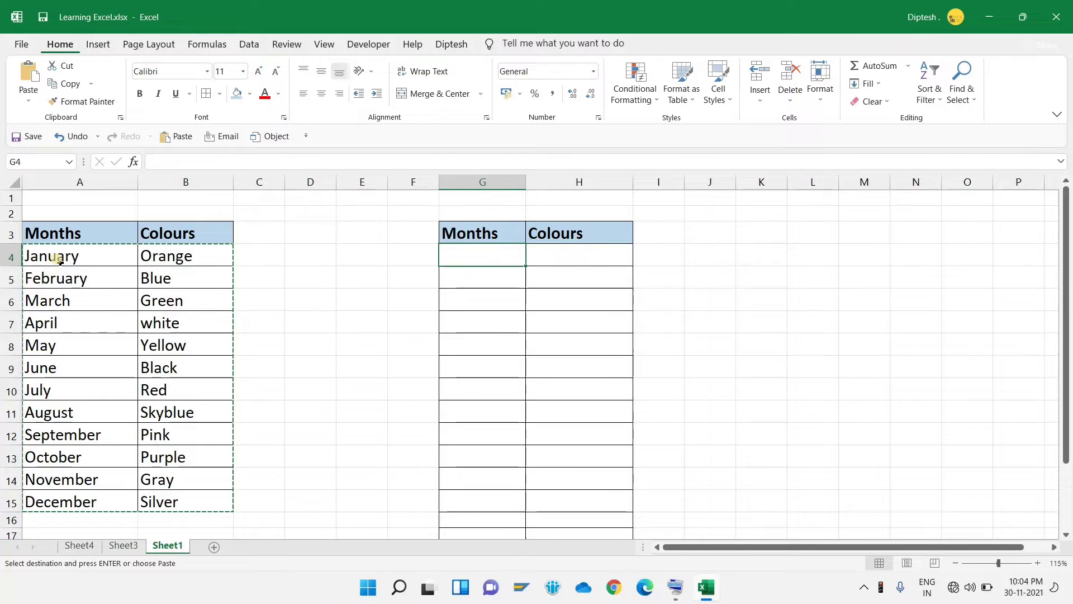
{"action": "key", "text": "ctrl+v"}
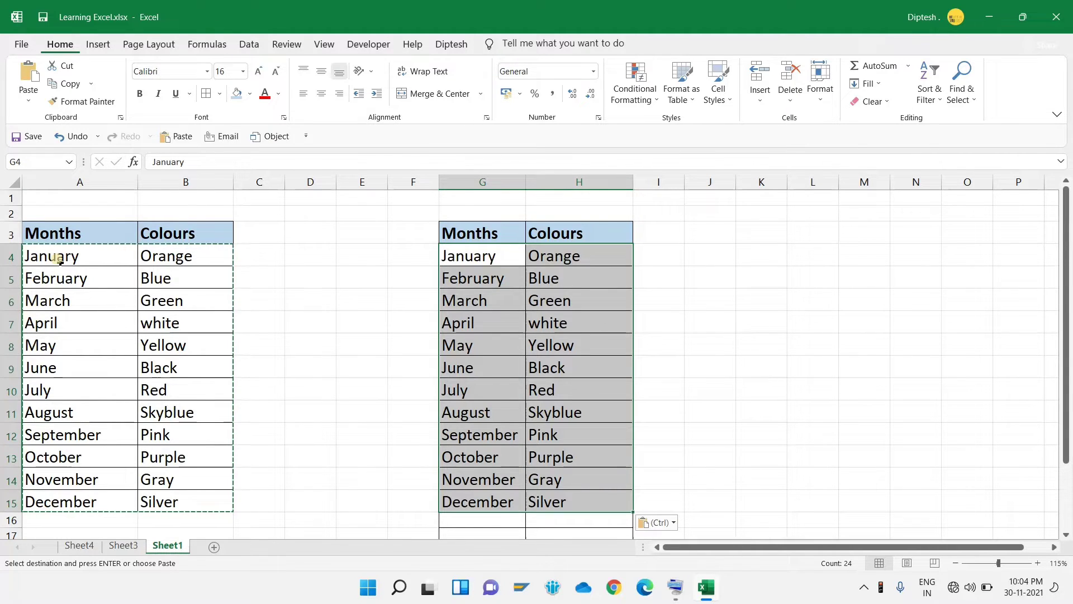
Step: Clear the copied months and colours from G4:H15
{"action": "key", "text": "Down"}
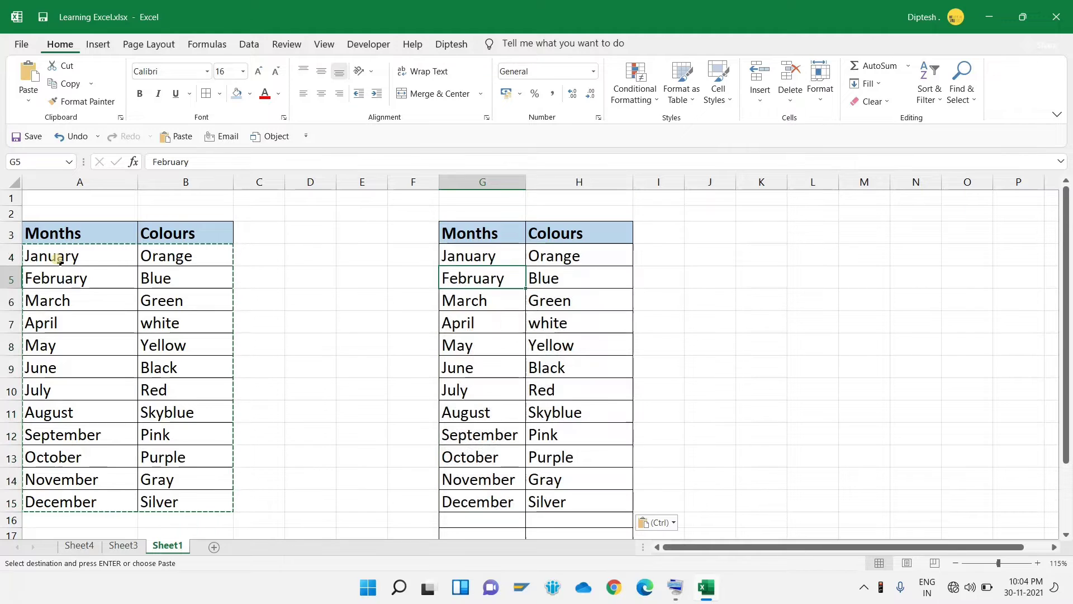
{"action": "key", "text": "Up"}
{"action": "key", "text": "shift+Down"}
{"action": "key", "text": "shift+Down"}
{"action": "key", "text": "shift+Down"}
{"action": "key", "text": "shift+Down"}
{"action": "key", "text": "shift+Down"}
{"action": "key", "text": "shift+Down"}
{"action": "key", "text": "shift+Down"}
{"action": "key", "text": "shift+Down"}
{"action": "key", "text": "shift+Down"}
{"action": "key", "text": "shift+Down"}
{"action": "key", "text": "shift+Down"}
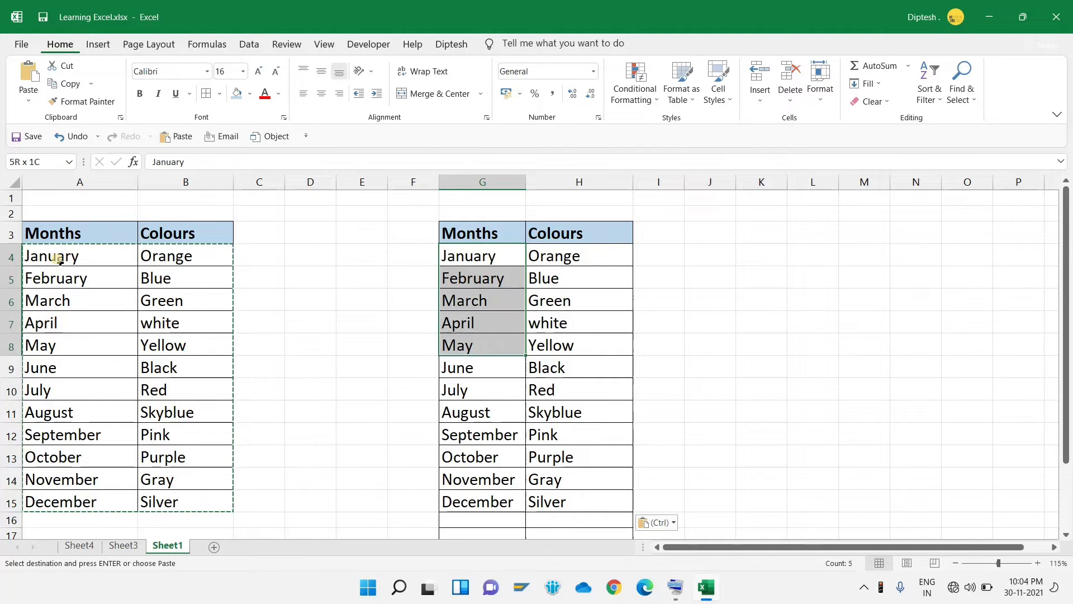
{"action": "key", "text": "shift+Right"}
{"action": "key", "text": "Delete"}
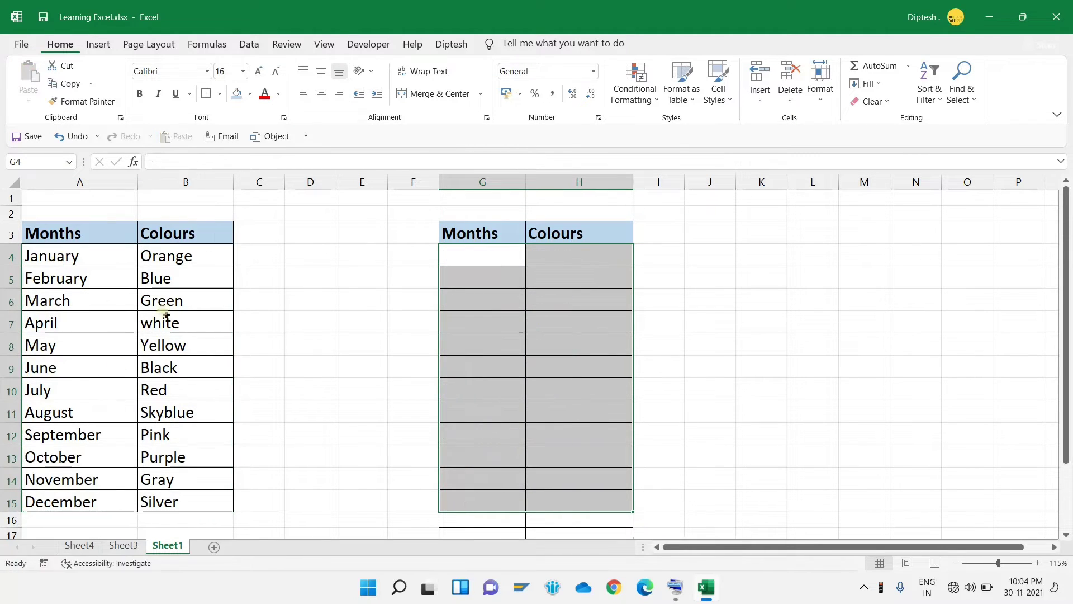
Step: Enter December, March, April and August in cells G4 to G7 of the second table's Months column
{"action": "left_click", "coordinate": [479, 259]}
{"action": "type", "text": "December"}
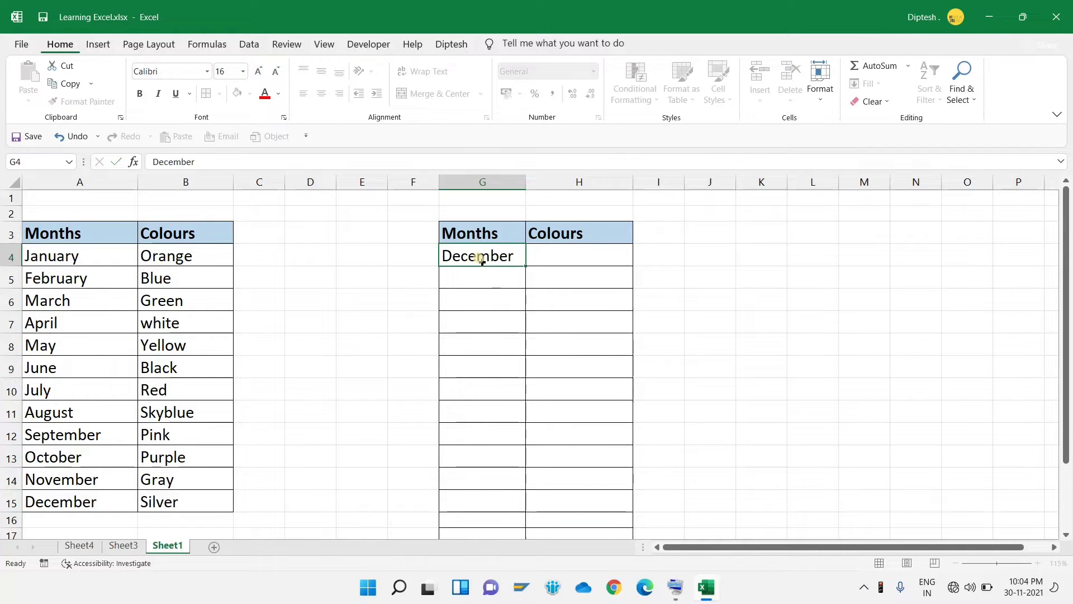
{"action": "key", "text": "Return"}
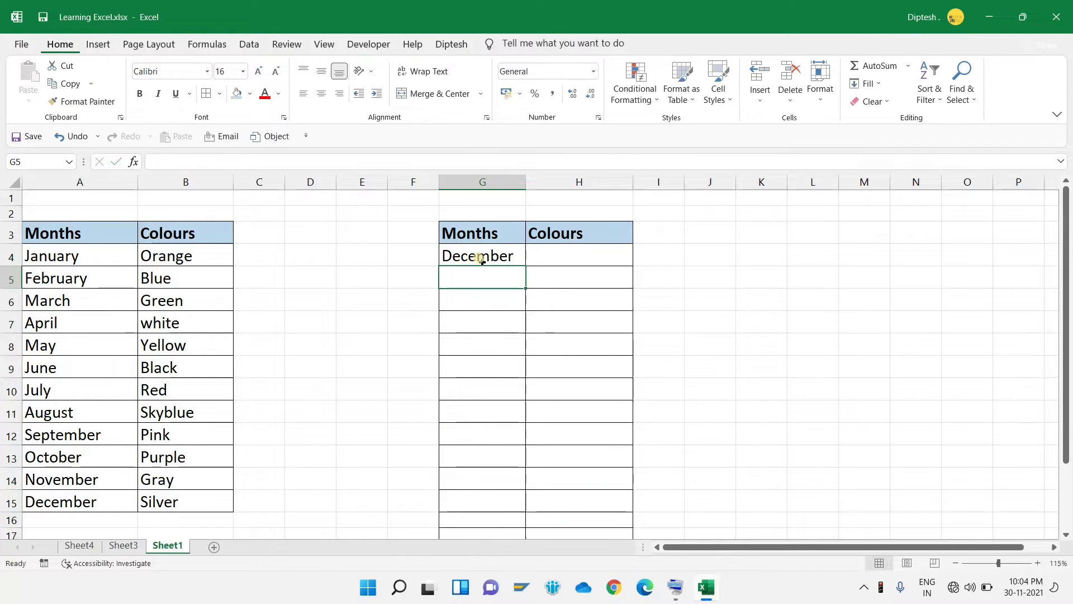
{"action": "type", "text": "March"}
{"action": "key", "text": "Return"}
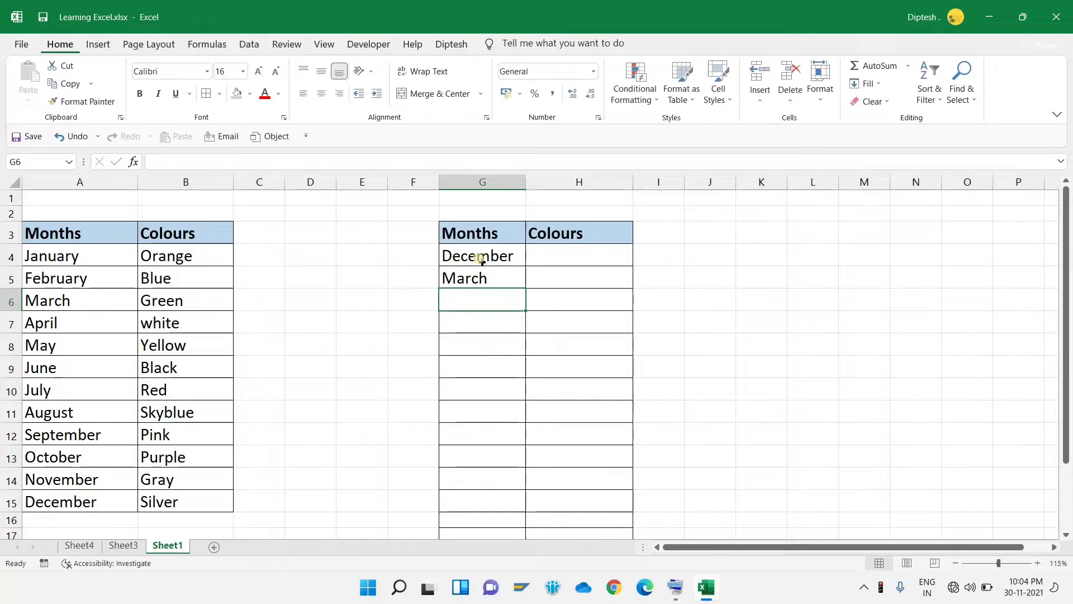
{"action": "type", "text": "April"}
{"action": "key", "text": "Return"}
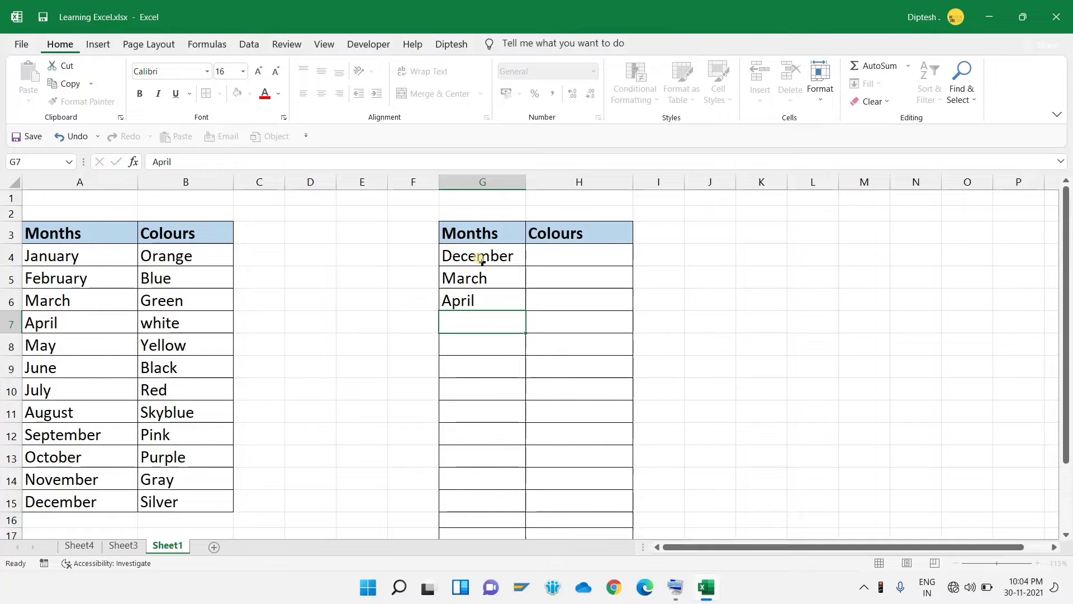
{"action": "type", "text": "Aug"}
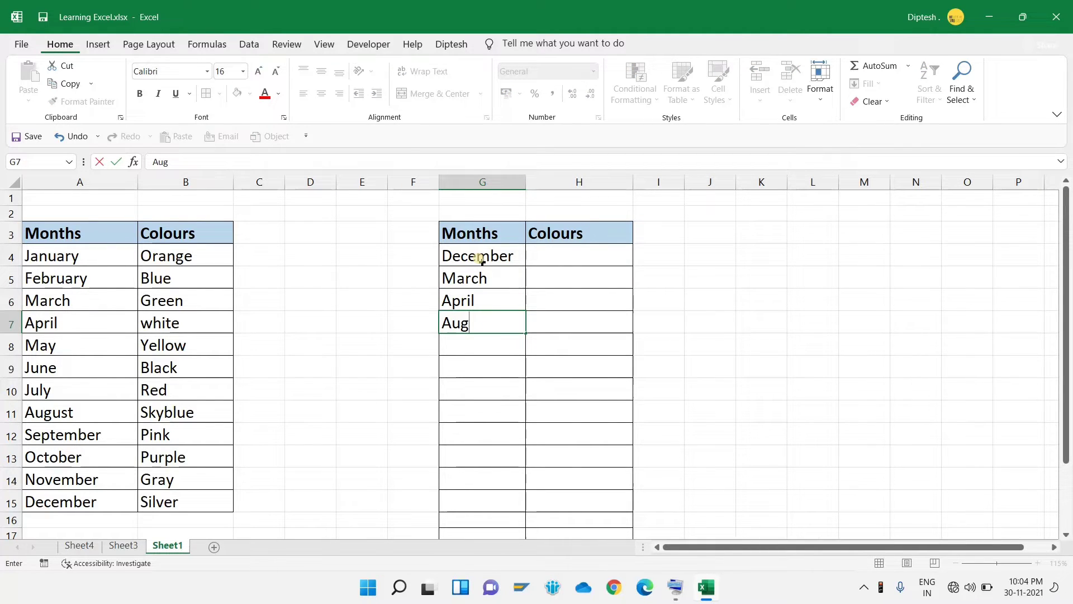
{"action": "type", "text": "est"}
{"action": "key", "text": "BackSpace"}
{"action": "key", "text": "BackSpace"}
{"action": "key", "text": "BackSpace"}
{"action": "key", "text": "BackSpace"}
{"action": "type", "text": "gust"}
{"action": "key", "text": "Return"}
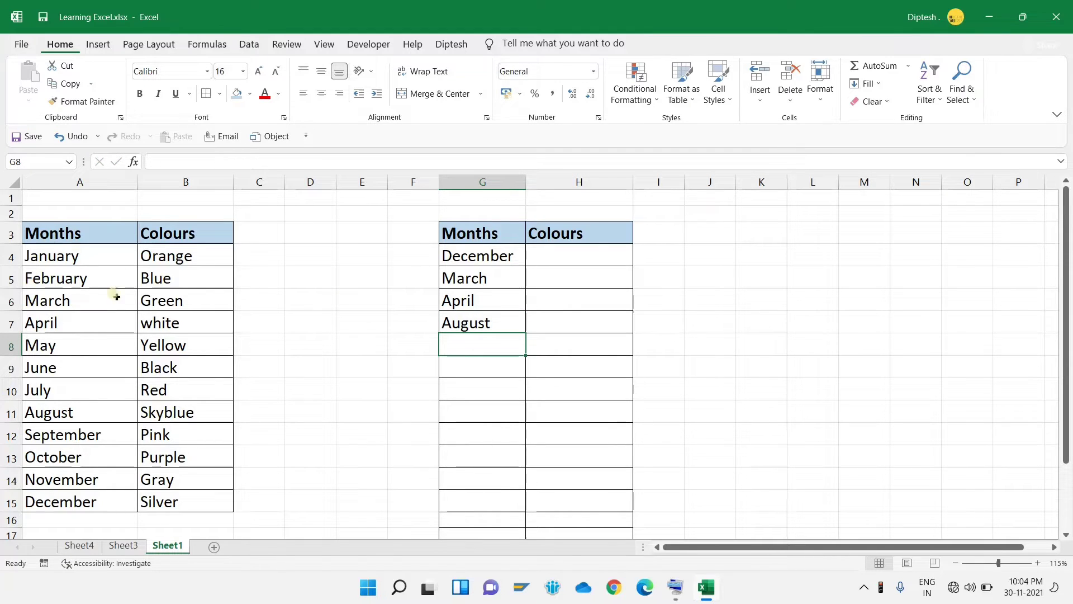
Step: Start a VLOOKUP formula in H4 with G4 as the lookup value
{"action": "left_click", "coordinate": [570, 261]}
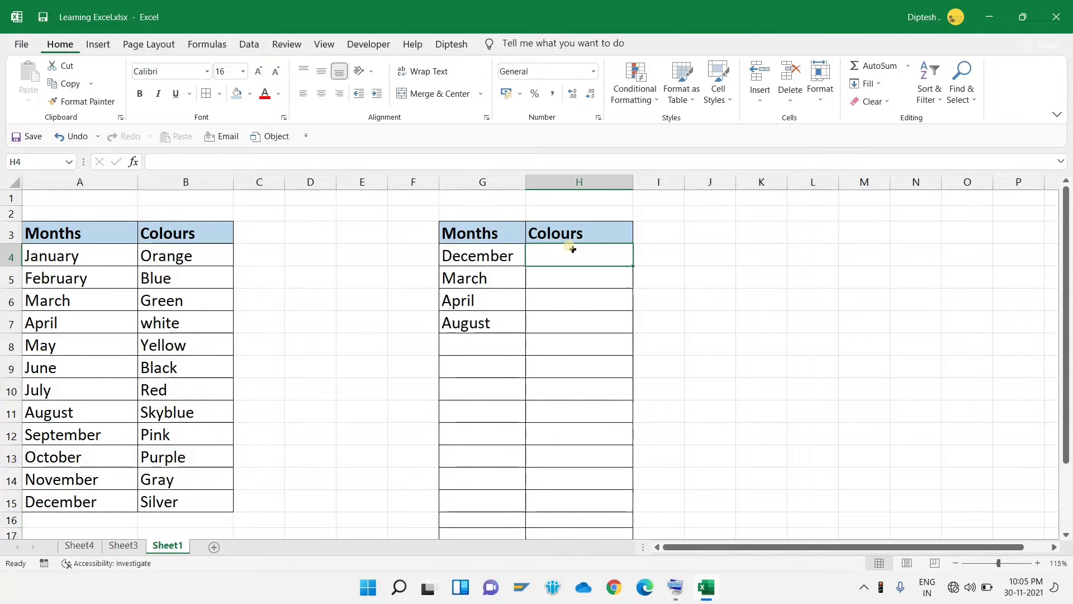
{"action": "type", "text": "="}
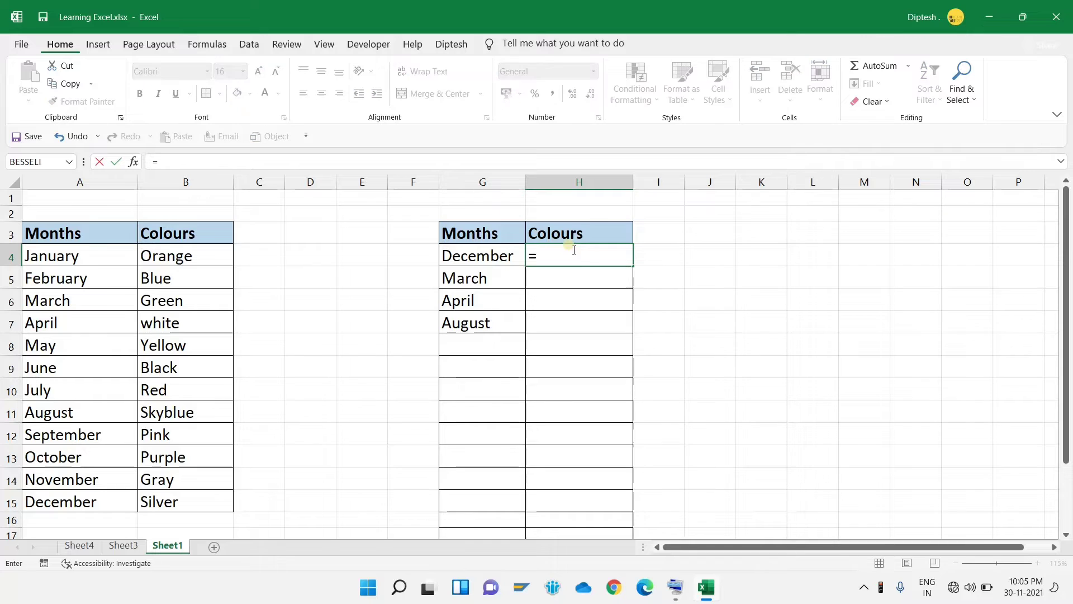
{"action": "type", "text": "v"}
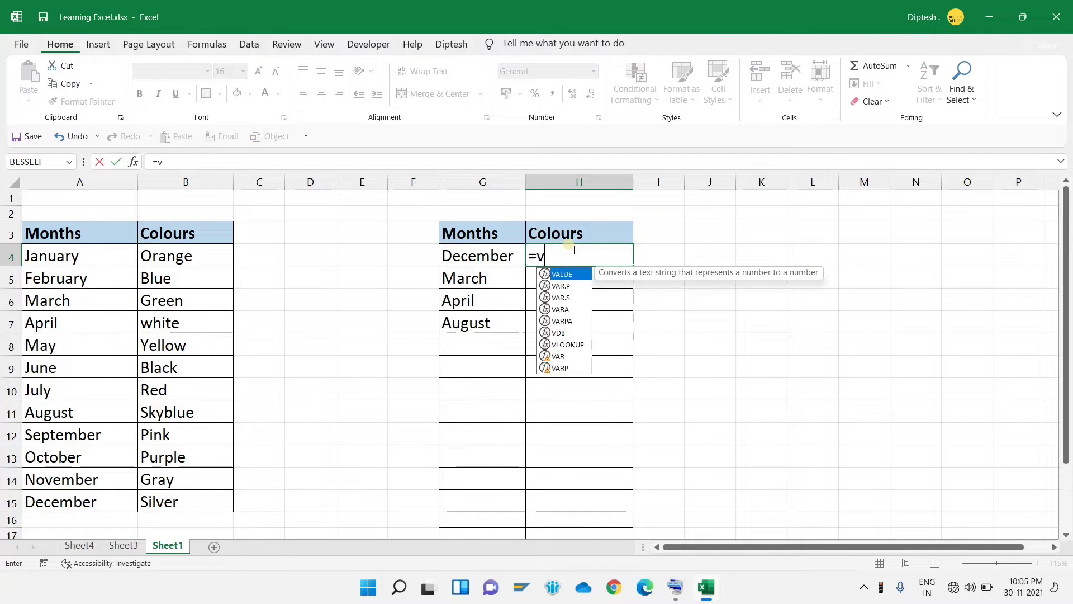
{"action": "type", "text": "loo"}
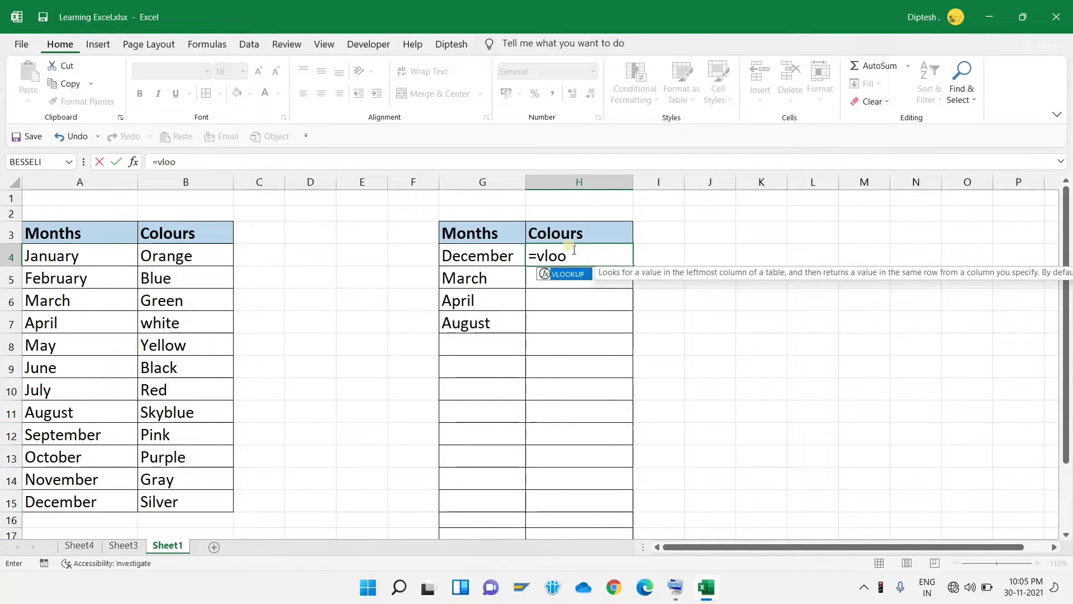
{"action": "type", "text": "kup"}
{"action": "key", "text": "Tab"}
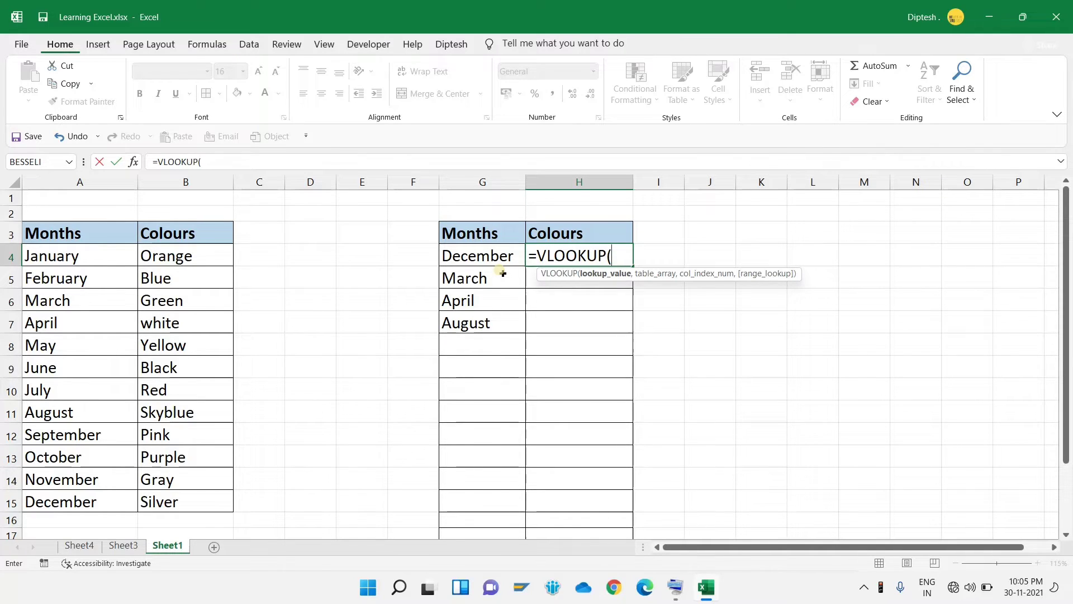
{"action": "left_click", "coordinate": [472, 256]}
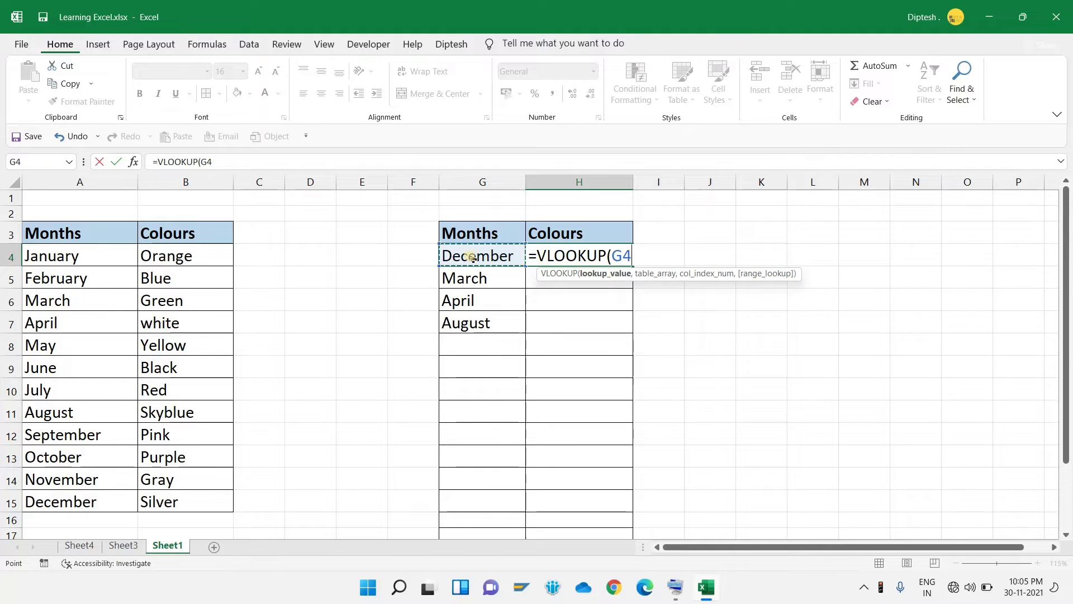
{"action": "type", "text": ","}
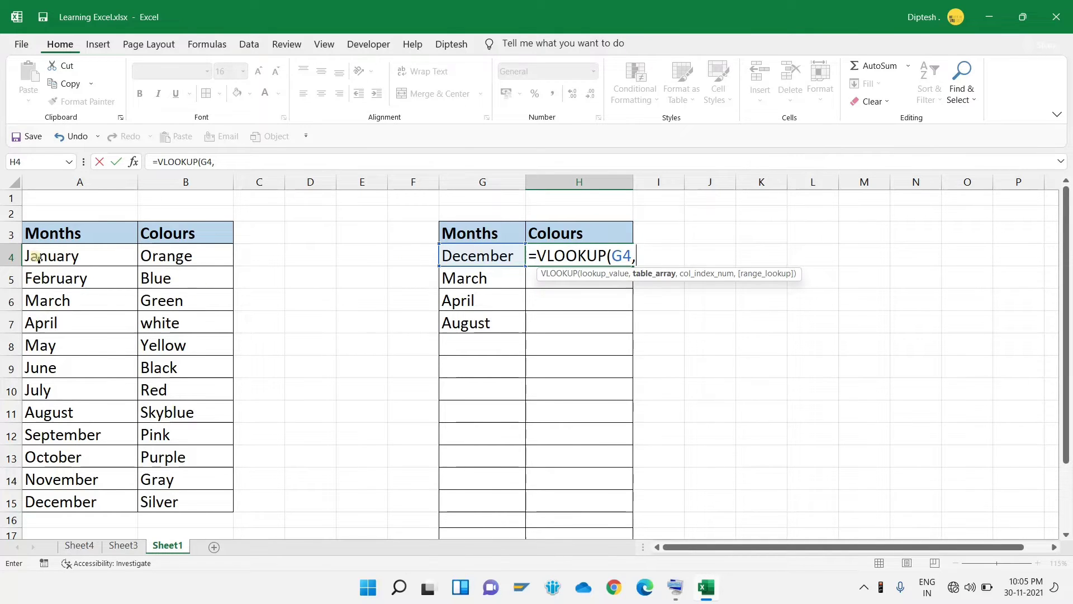
Step: Set the VLOOKUP table array to the months and colours data as the absolute range $A$4:$B$15
{"action": "left_click_drag", "start_coordinate": [44, 254], "coordinate": [38, 501]}
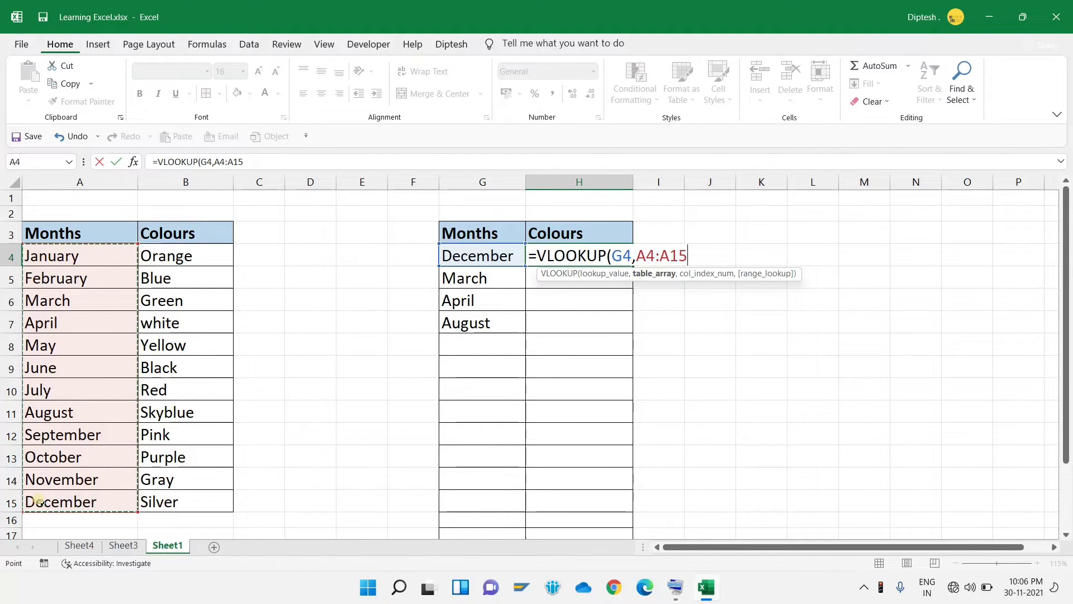
{"action": "key", "text": "shift+Right"}
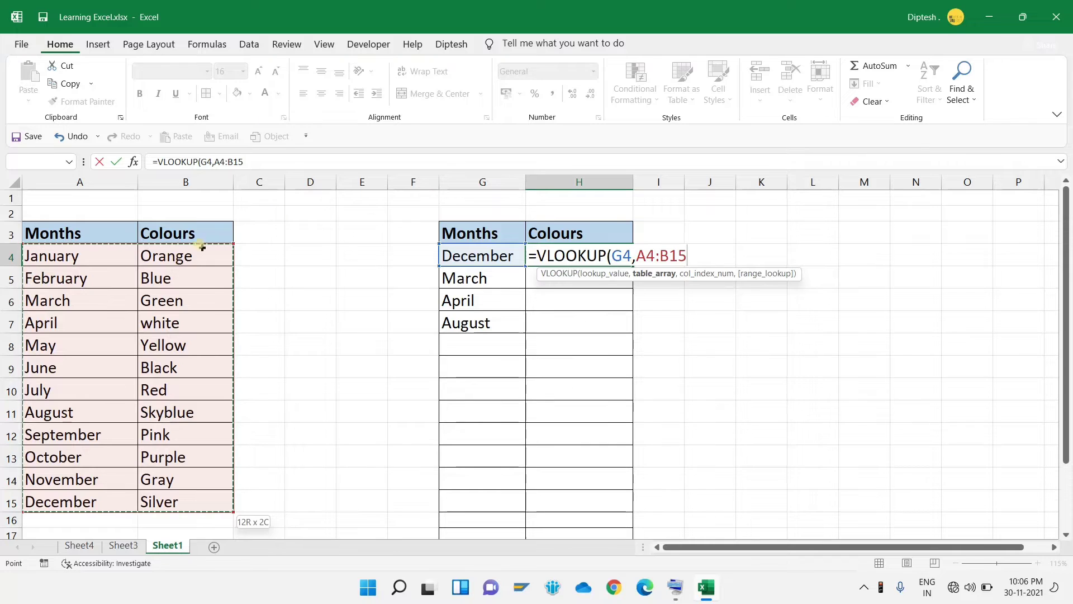
{"action": "left_click", "coordinate": [219, 161]}
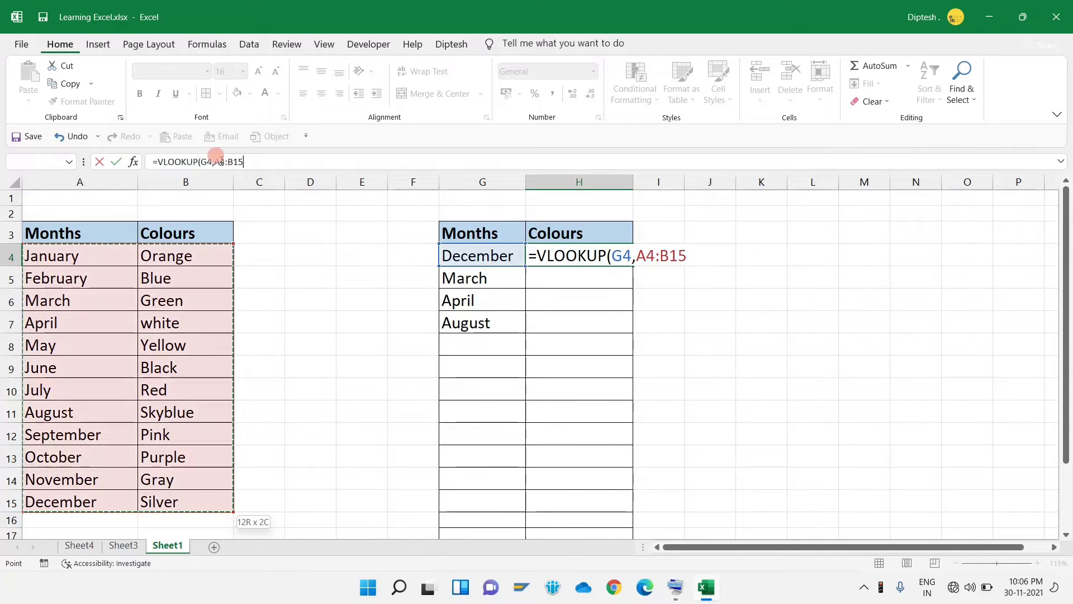
{"action": "key", "text": "F4"}
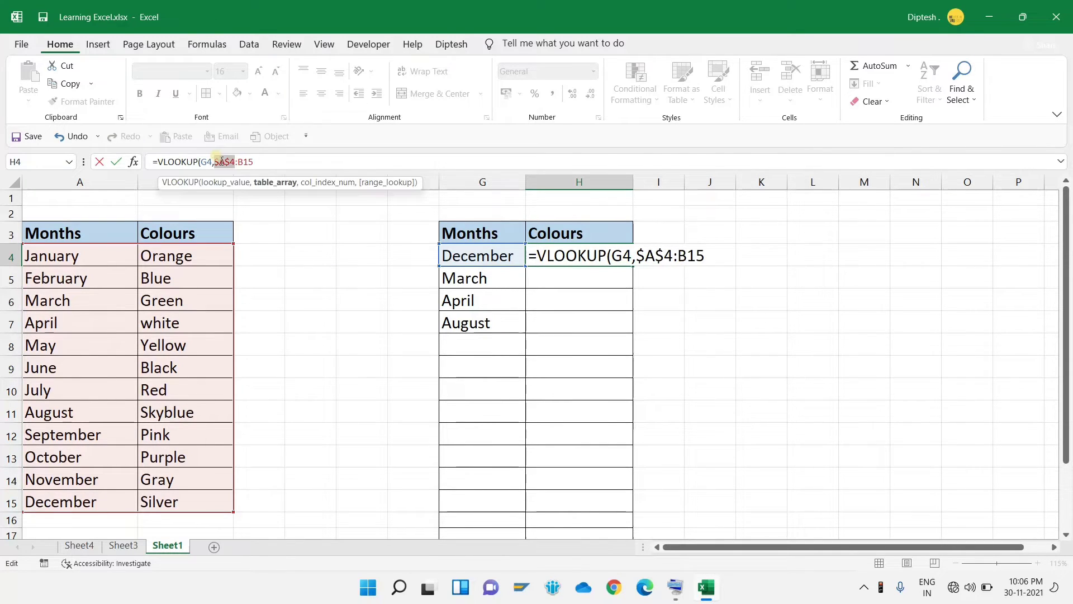
{"action": "left_click", "coordinate": [243, 161]}
{"action": "key", "text": "F4"}
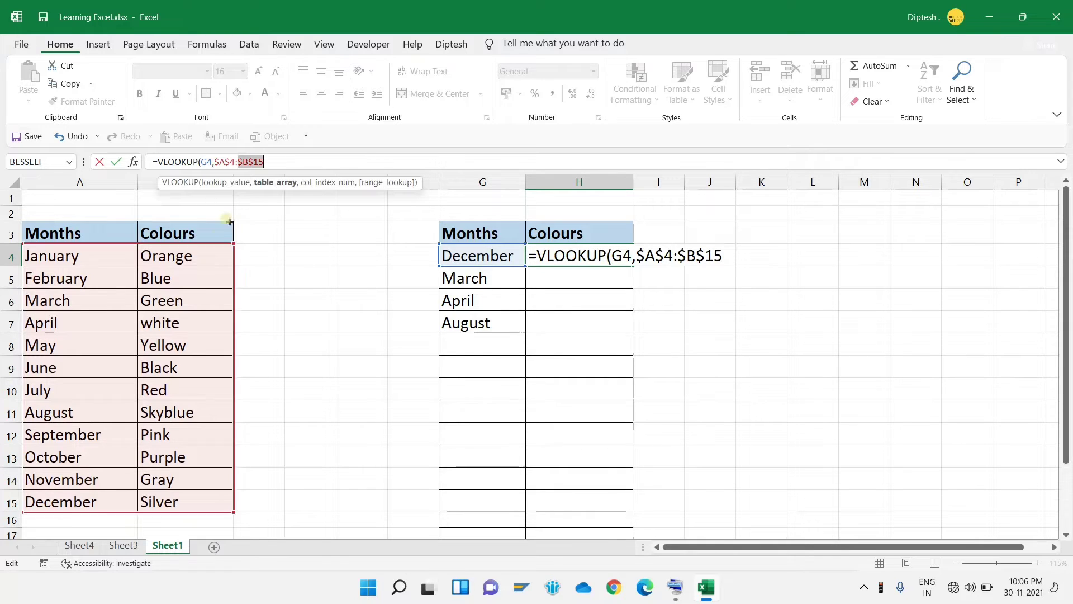
{"action": "left_click", "coordinate": [271, 163]}
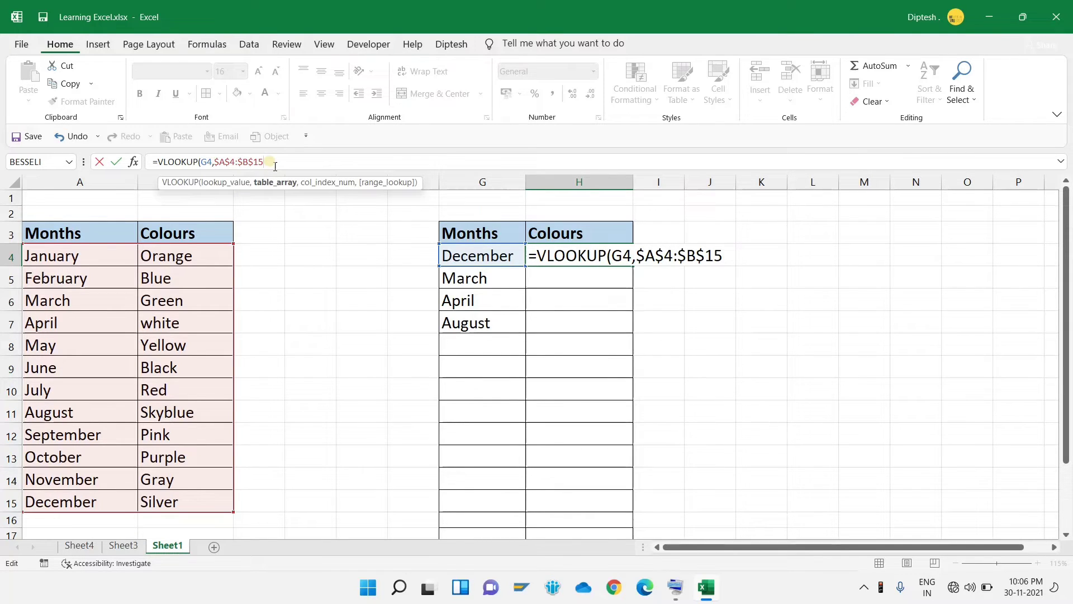
{"action": "type", "text": ","}
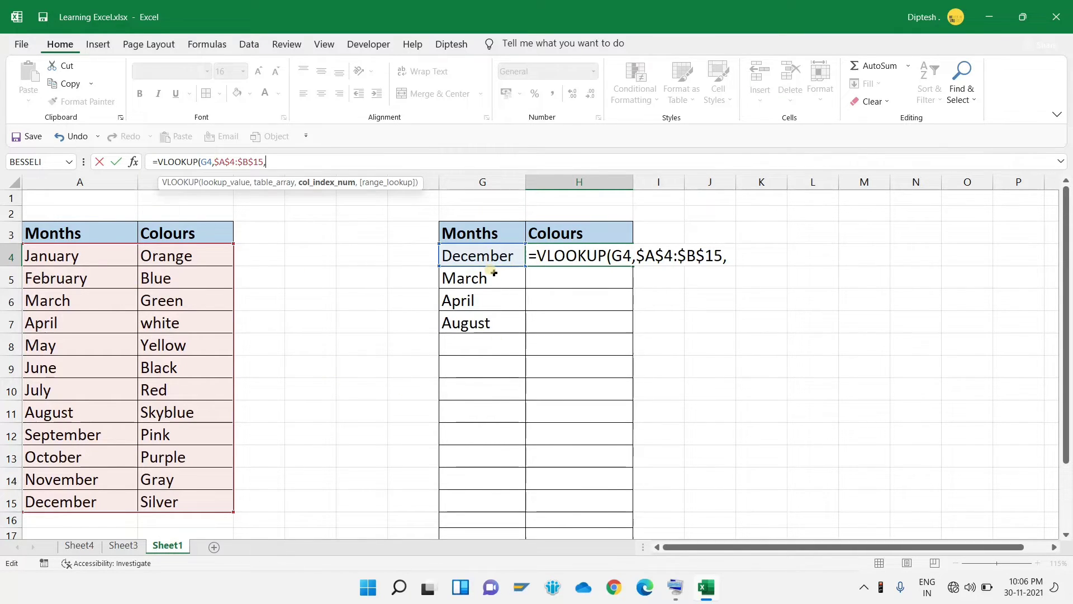
{"action": "left_click", "coordinate": [58, 264]}
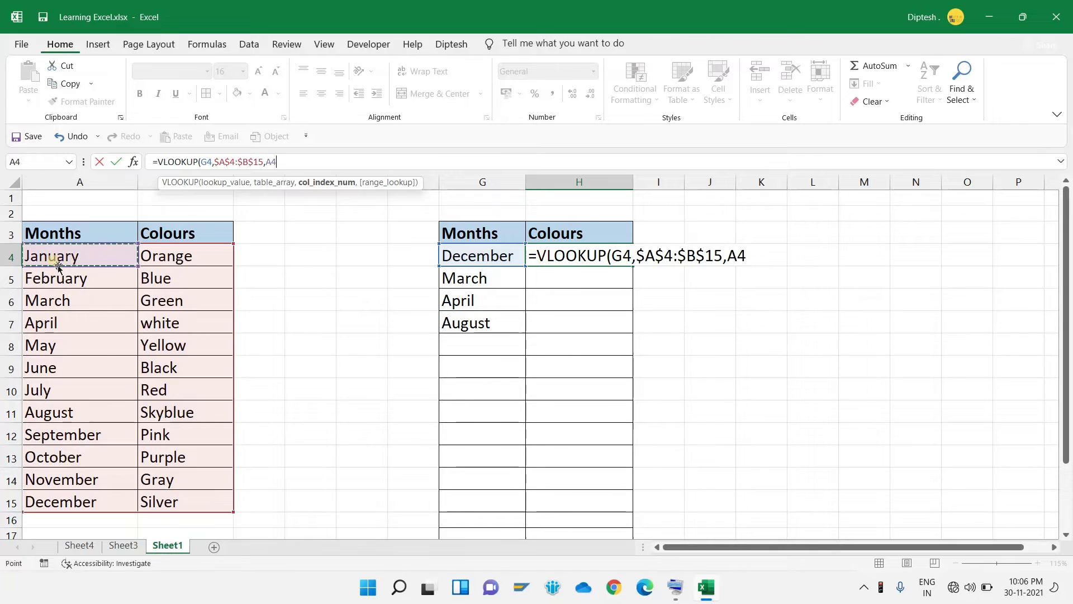
{"action": "key", "text": "BackSpace"}
{"action": "key", "text": "BackSpace"}
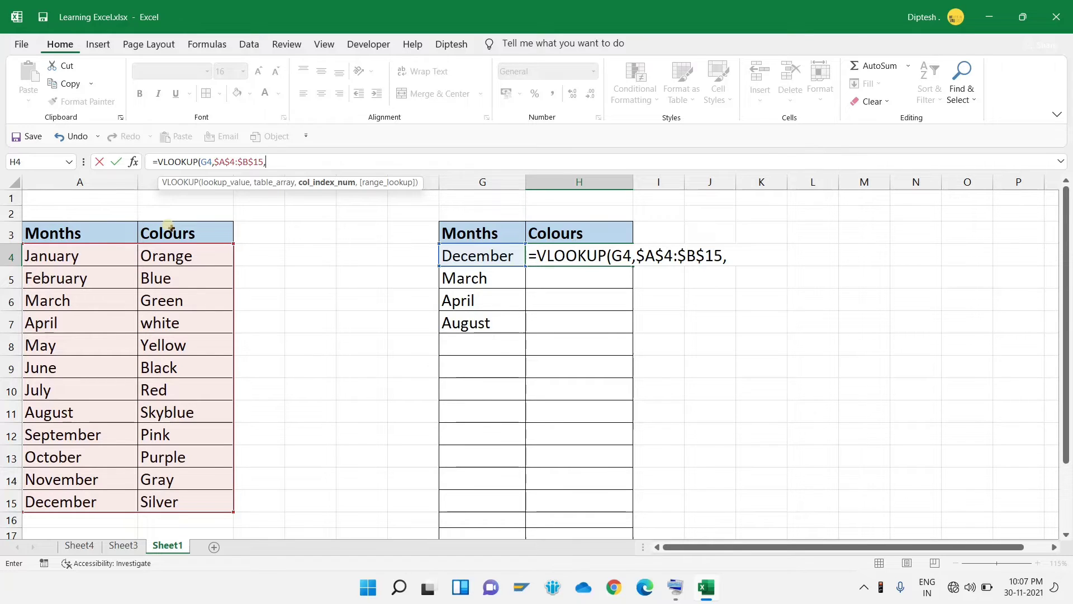
Step: Complete the VLOOKUP in H4 with column index 2 and FALSE for an exact match
{"action": "type", "text": "2,"}
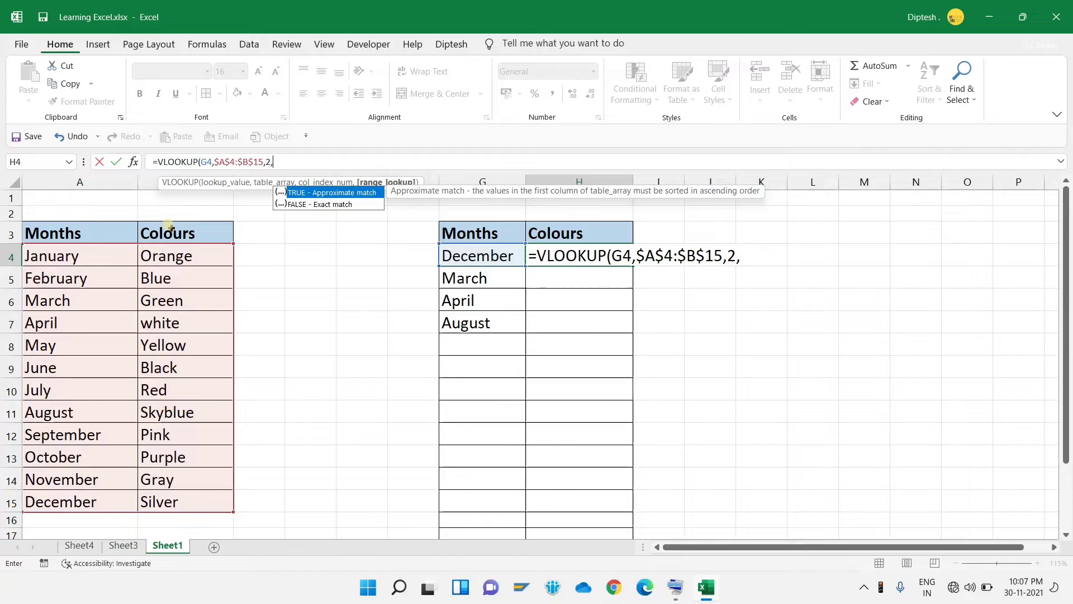
{"action": "key", "text": "Down"}
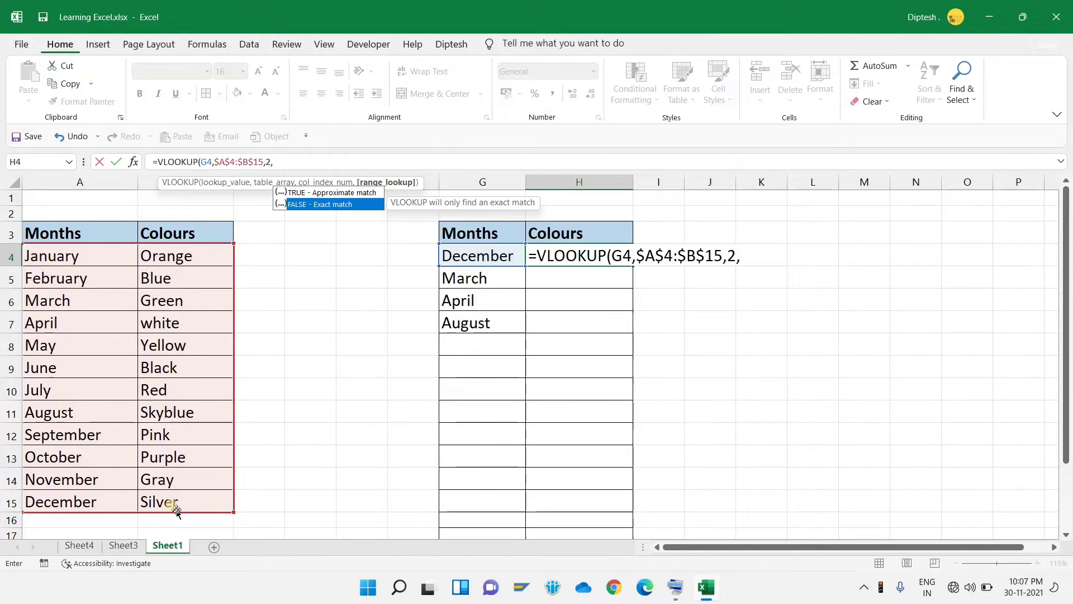
{"action": "key", "text": "Tab"}
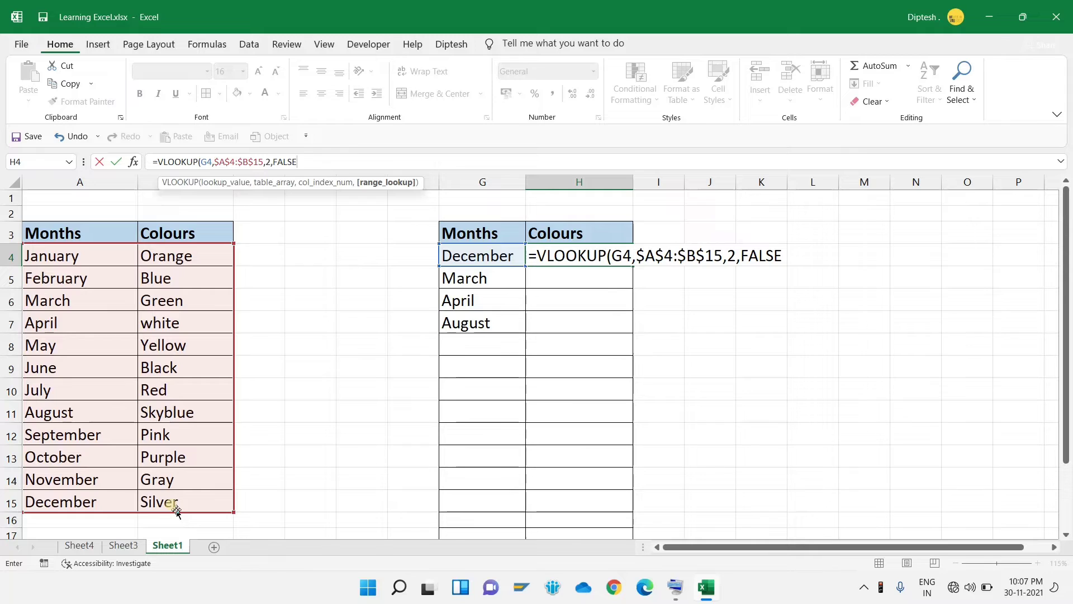
{"action": "type", "text": ")"}
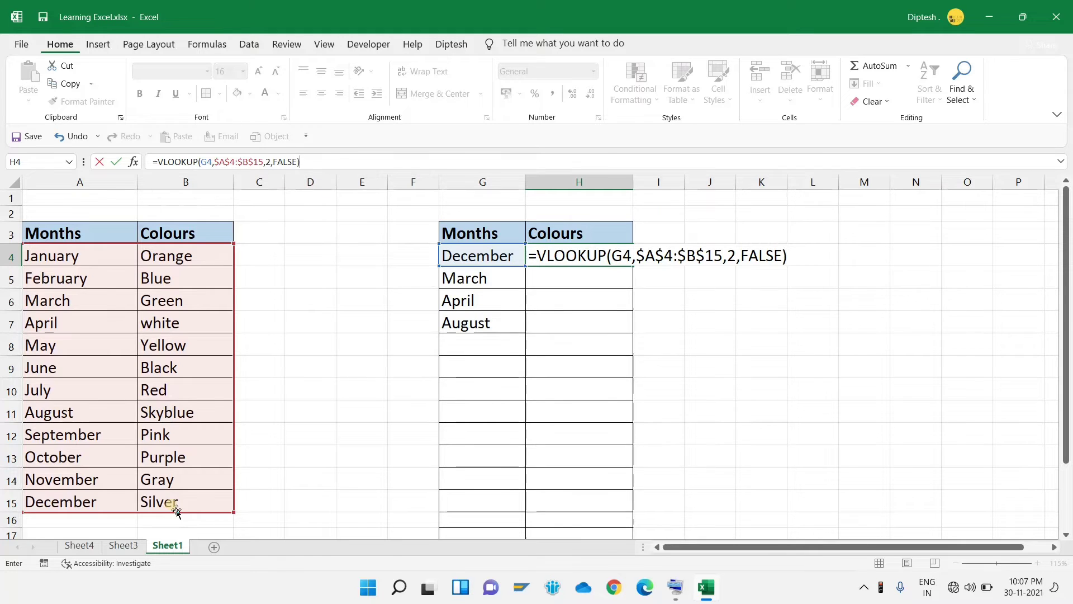
{"action": "key", "text": "Return"}
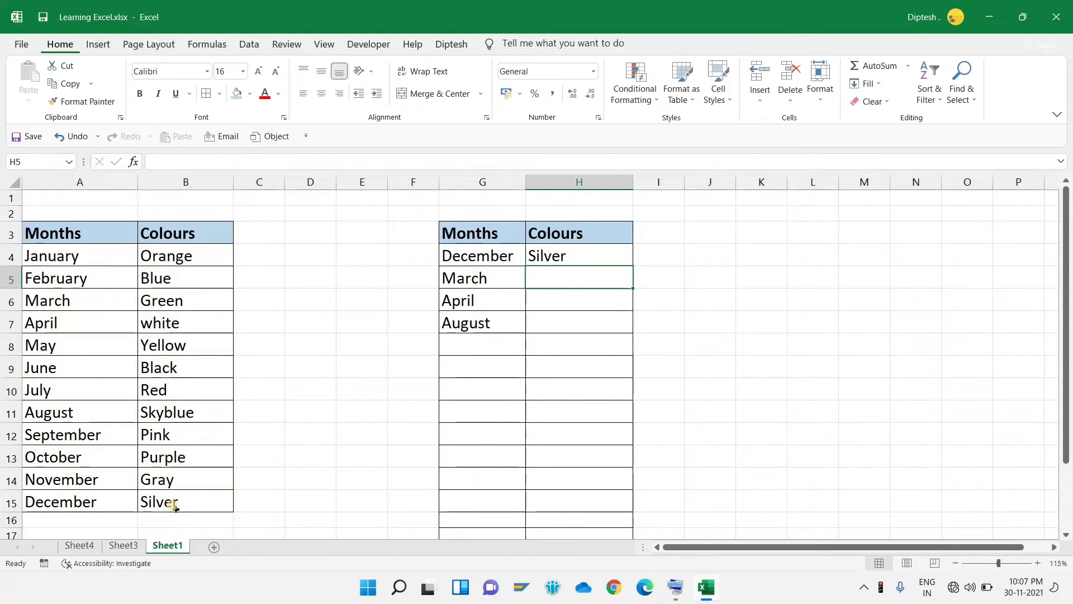
Step: Check December's colour against the source list and fill the VLOOKUP formula from H4 down to H7
{"action": "key", "text": "Up"}
{"action": "key", "text": "Left"}
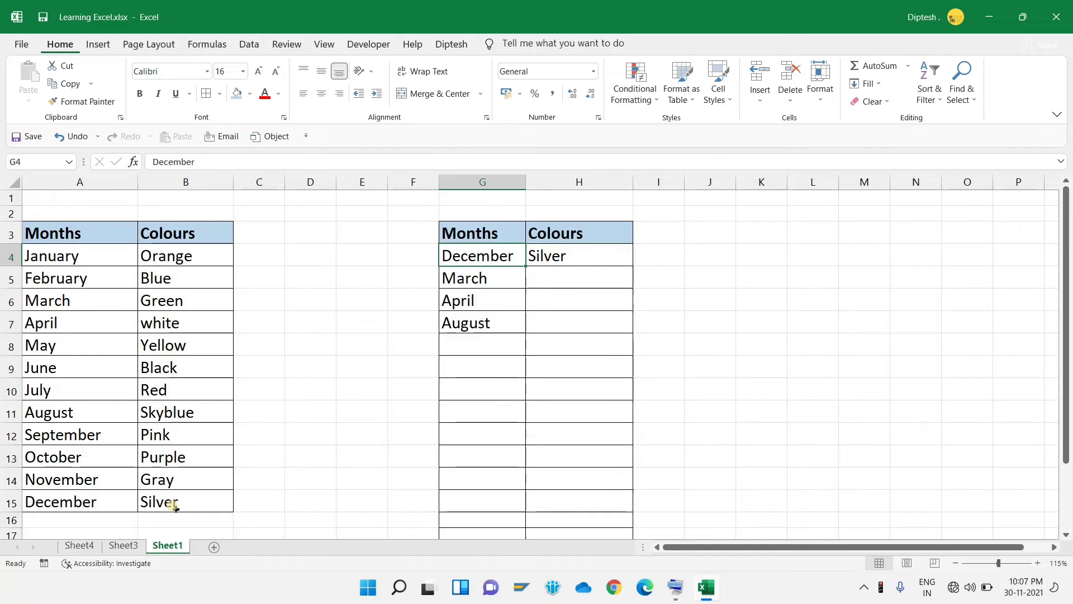
{"action": "key", "text": "Right"}
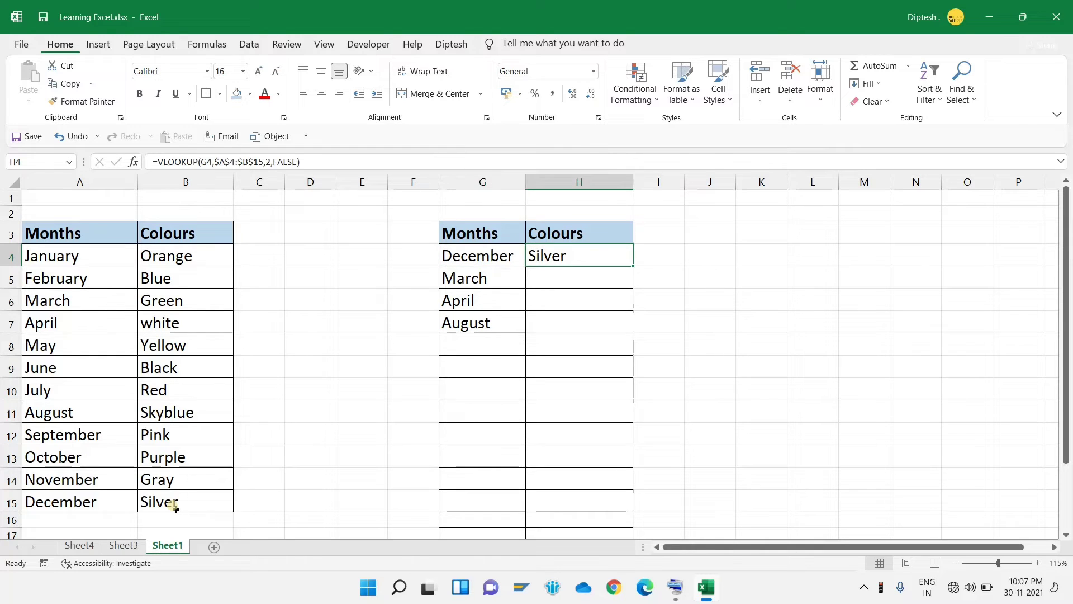
{"action": "left_click", "coordinate": [89, 503]}
{"action": "left_click", "coordinate": [168, 495]}
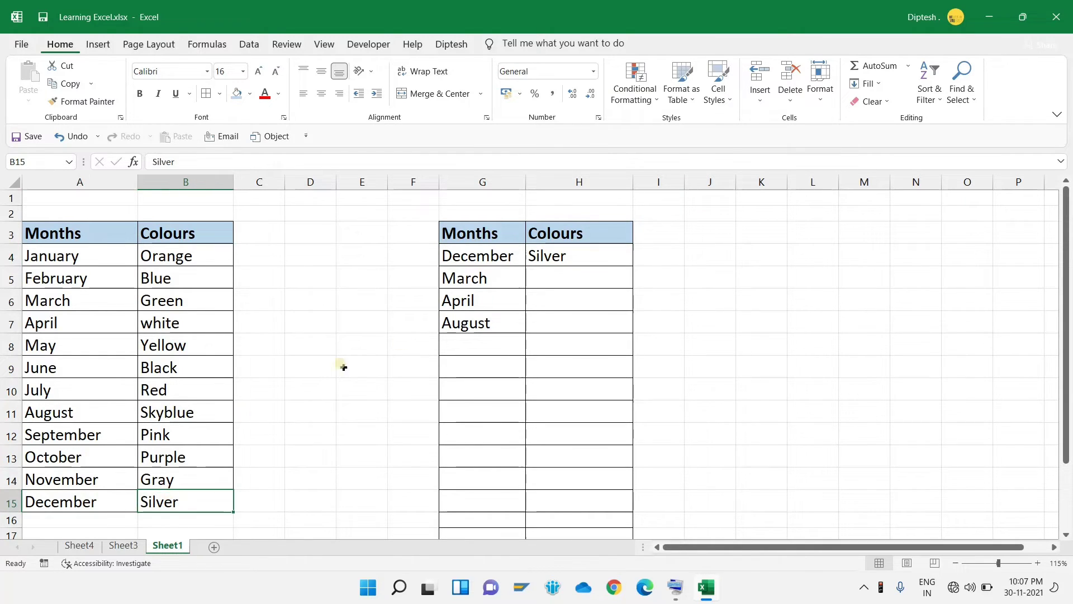
{"action": "left_click", "coordinate": [544, 259]}
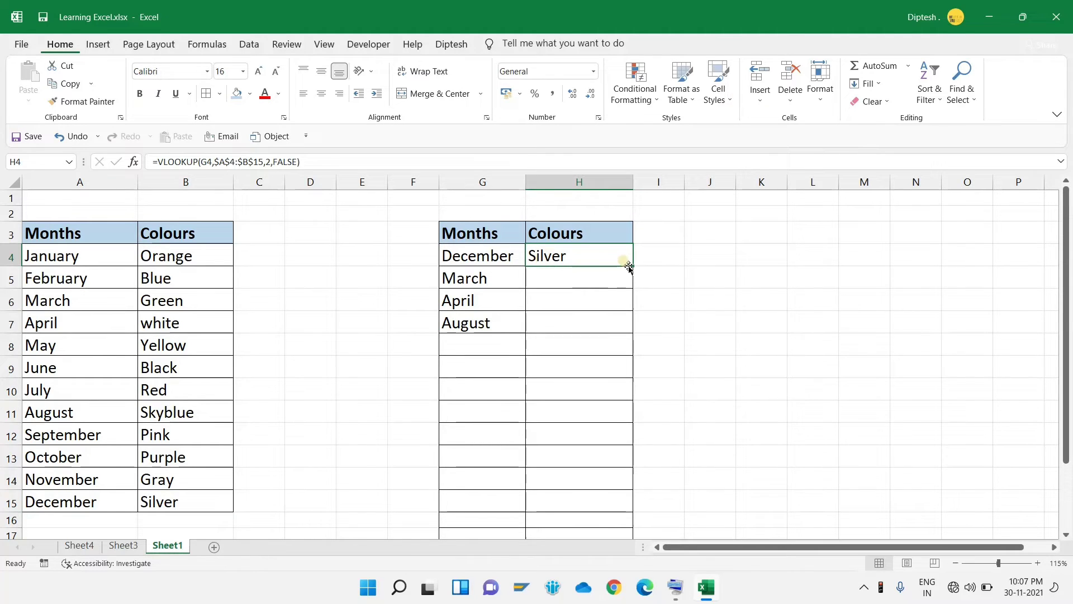
{"action": "left_click_drag", "start_coordinate": [629, 267], "coordinate": [633, 334]}
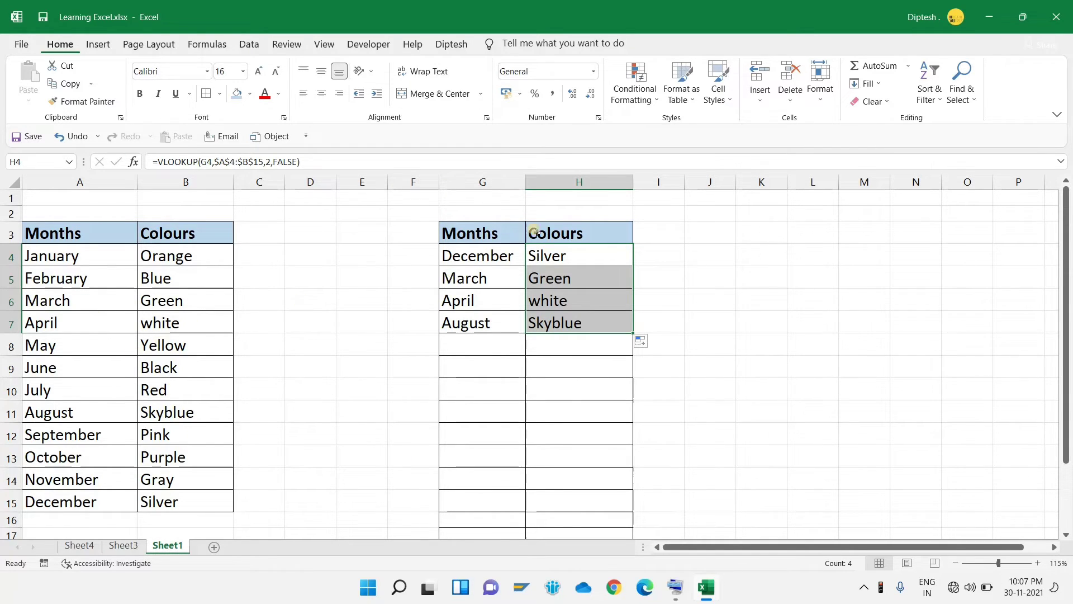
Step: Replace FALSE with 0 as the range lookup argument of the VLOOKUP in H4
{"action": "left_click", "coordinate": [540, 250]}
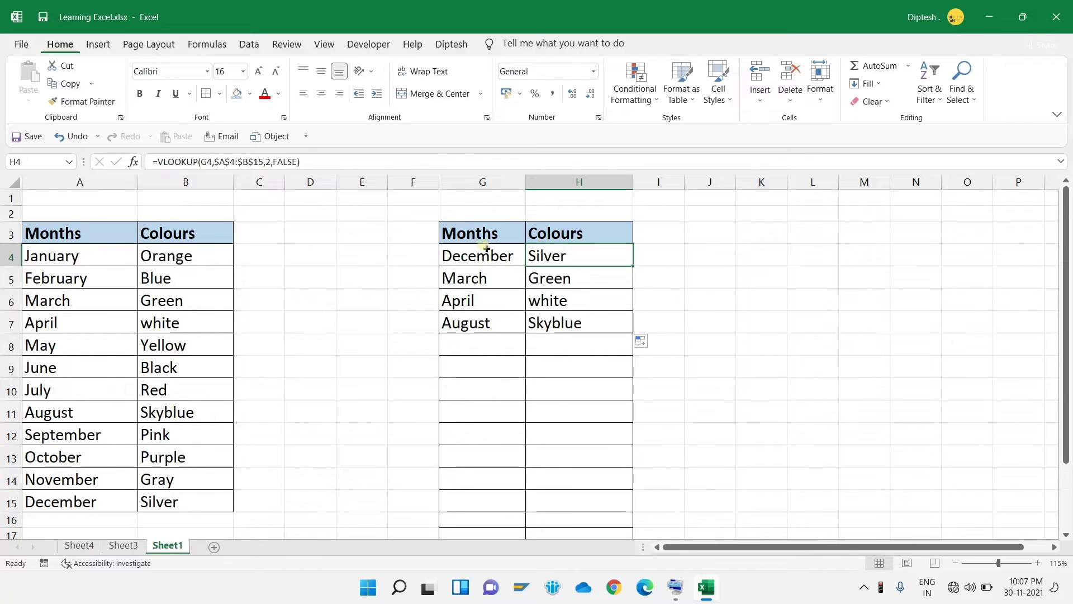
{"action": "left_click", "coordinate": [295, 162]}
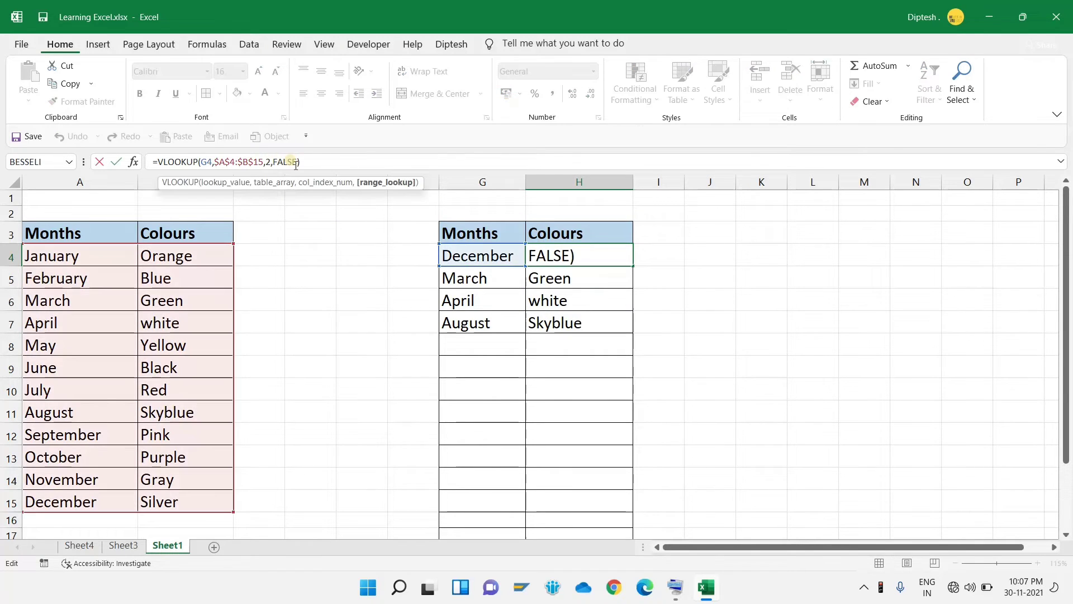
{"action": "key", "text": "BackSpace"}
{"action": "key", "text": "BackSpace"}
{"action": "key", "text": "BackSpace"}
{"action": "key", "text": "BackSpace"}
{"action": "key", "text": "BackSpace"}
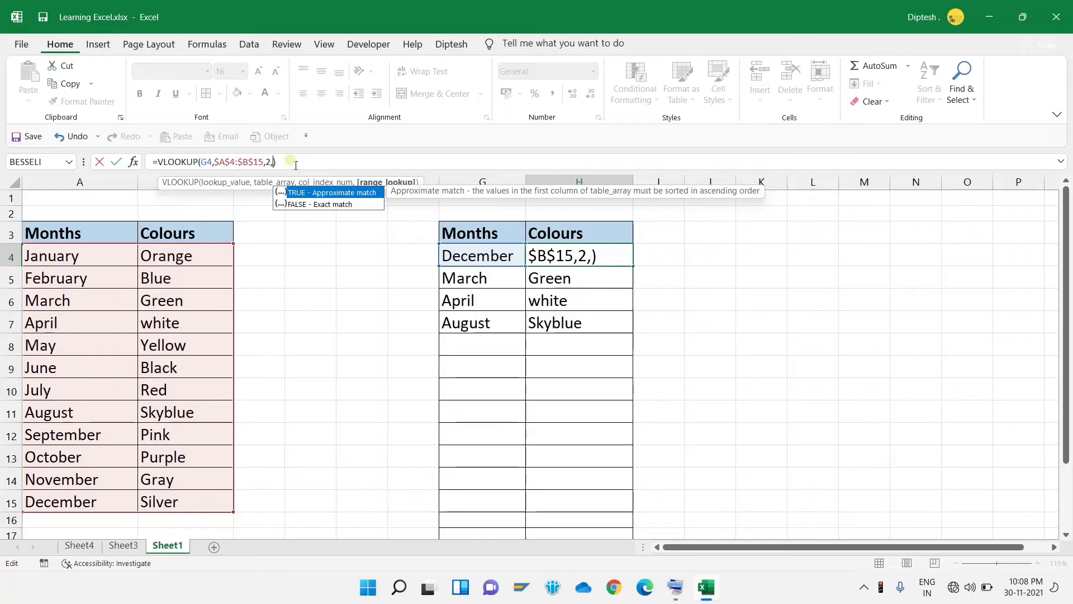
{"action": "type", "text": "0"}
{"action": "key", "text": "Return"}
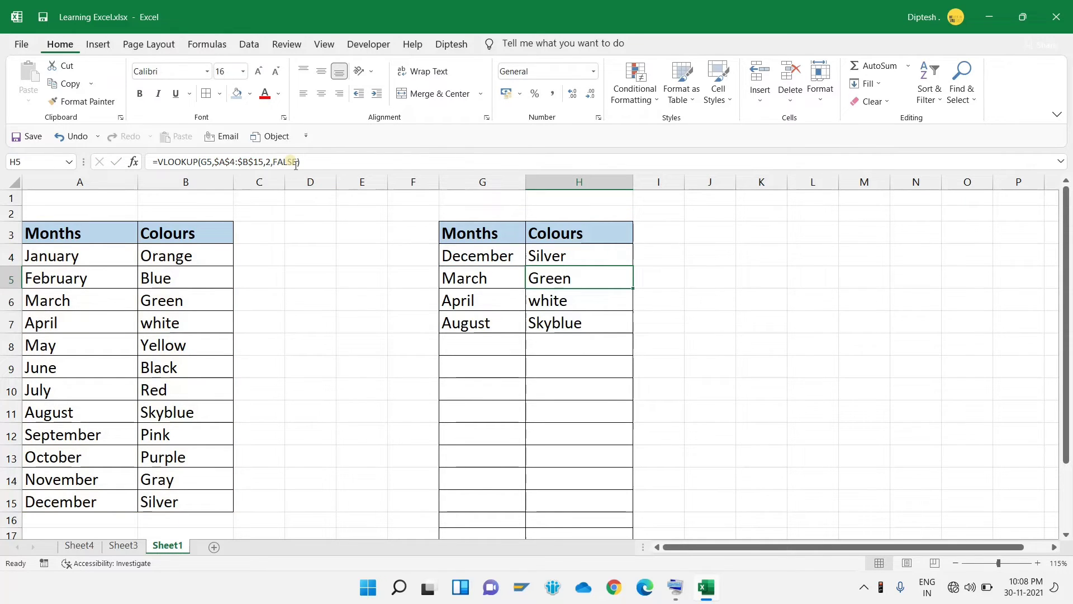
Step: Fill the VLOOKUP formula from H4 down through H15 in the second table's Colours column
{"action": "key", "text": "Up"}
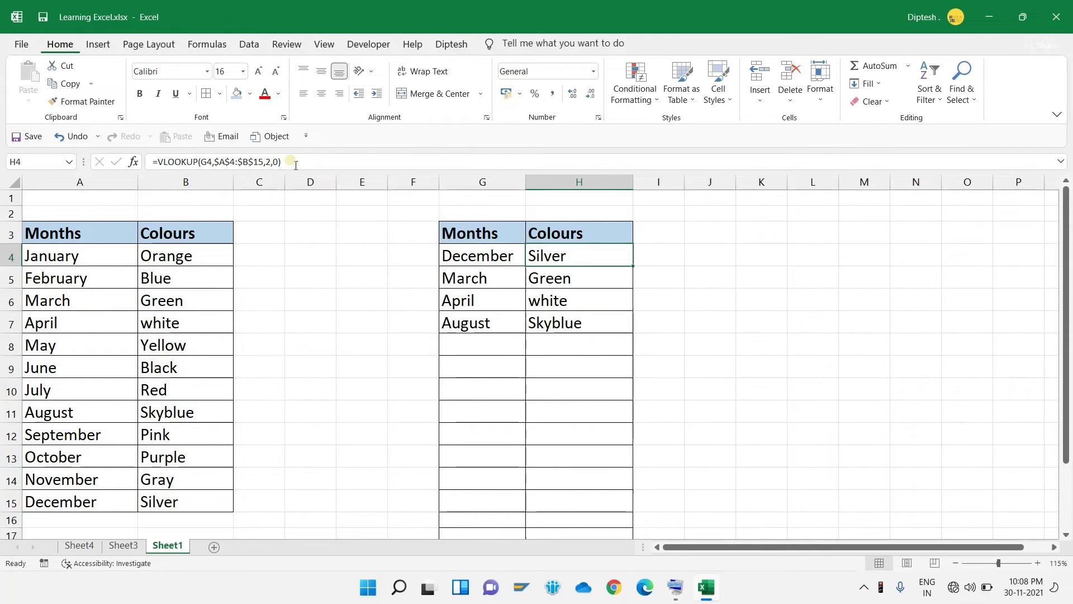
{"action": "key", "text": "shift+Down"}
{"action": "key", "text": "shift+Down"}
{"action": "key", "text": "shift+Down"}
{"action": "key", "text": "shift+Down"}
{"action": "key", "text": "shift+Down"}
{"action": "key", "text": "shift+Down"}
{"action": "key", "text": "shift+Down"}
{"action": "key", "text": "shift+Down"}
{"action": "key", "text": "shift+Down"}
{"action": "key", "text": "shift+Down"}
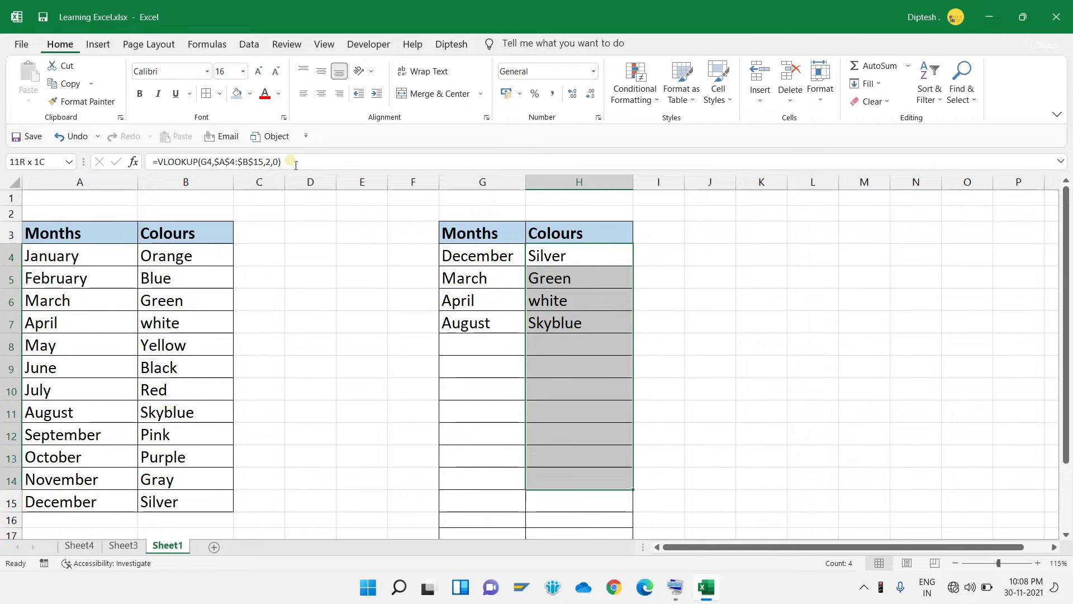
{"action": "key", "text": "shift+Down"}
{"action": "key", "text": "ctrl+d"}
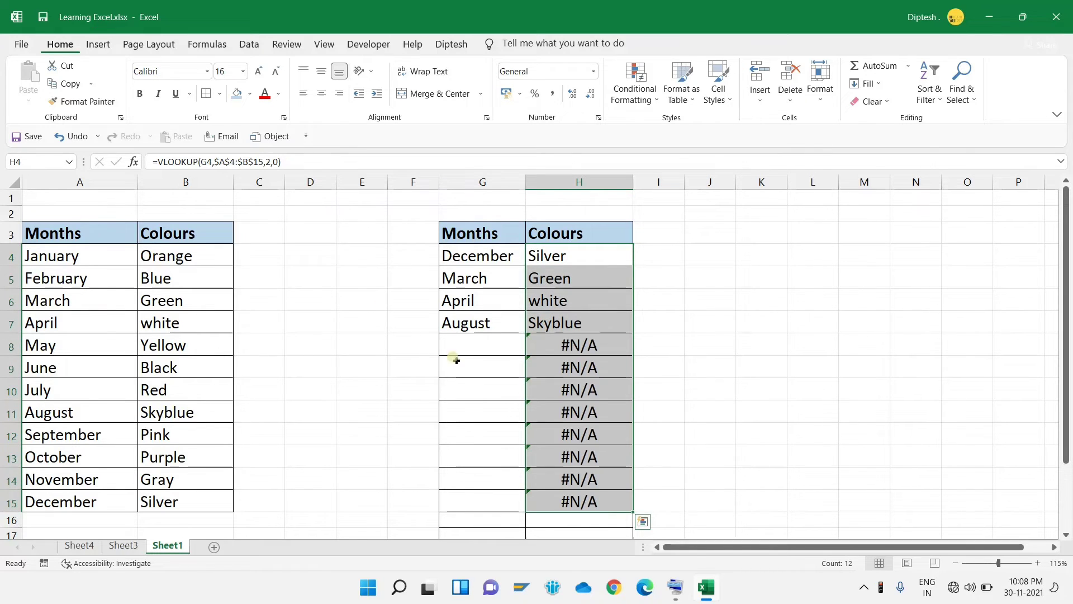
Step: Enter June in cell G8 of the second table's Months column and check its looked-up colour in H8
{"action": "left_click", "coordinate": [490, 349]}
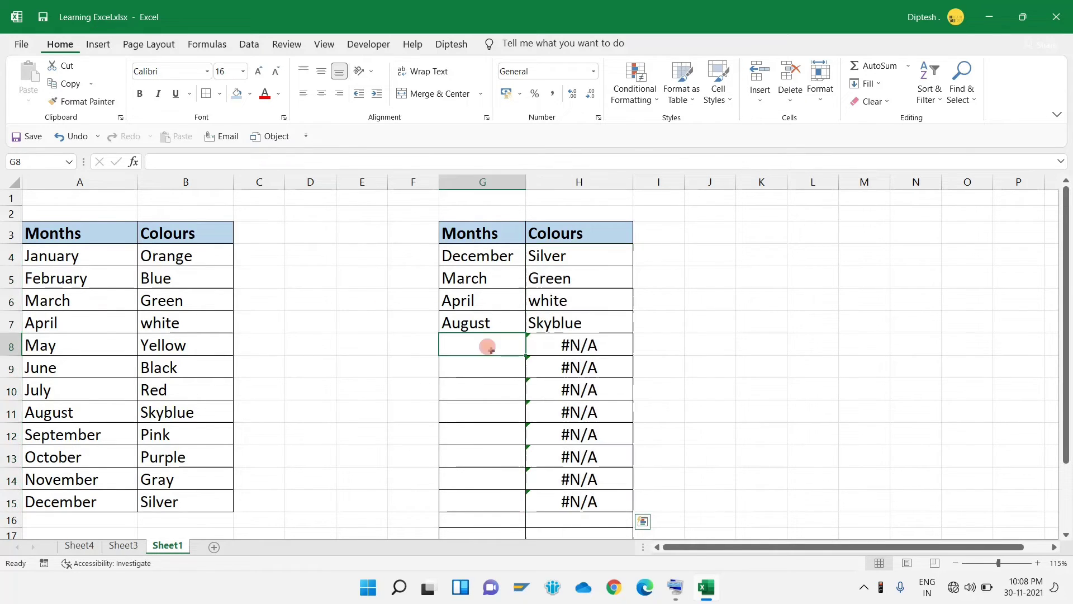
{"action": "left_click", "coordinate": [557, 344]}
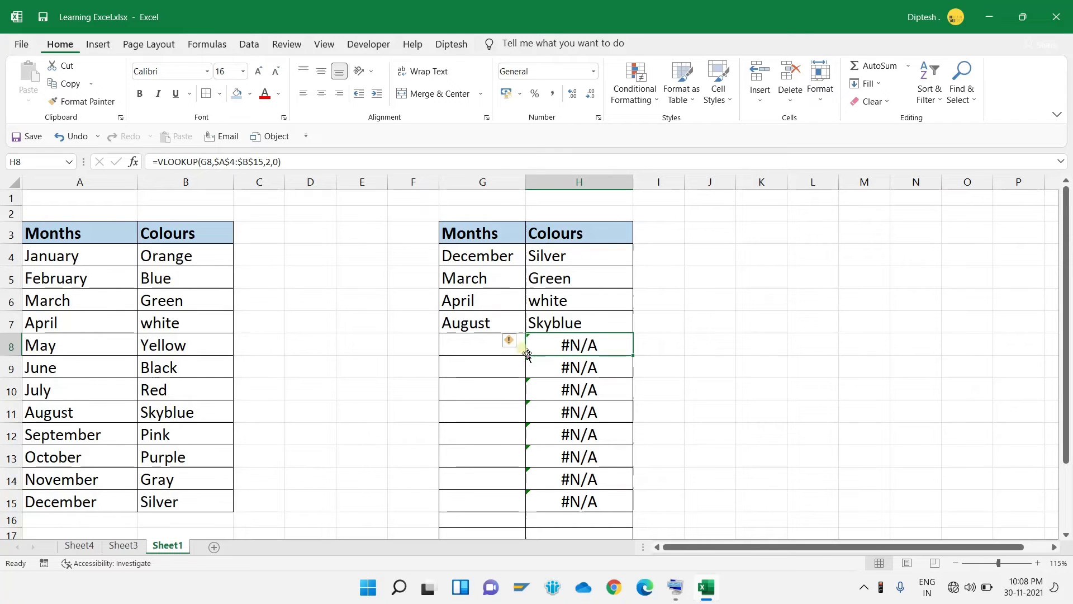
{"action": "left_click", "coordinate": [481, 342]}
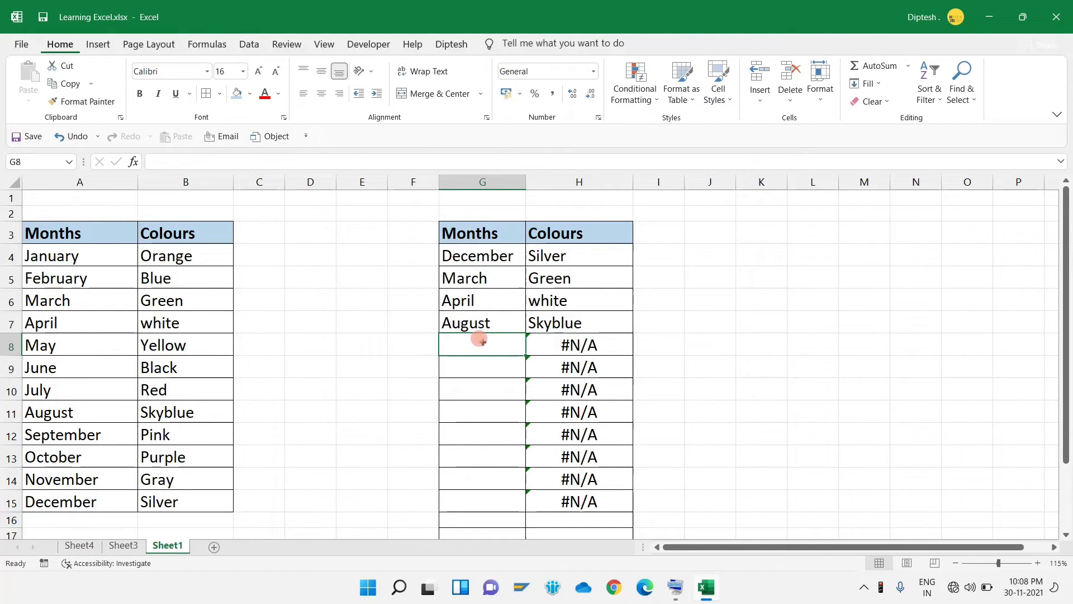
{"action": "type", "text": "June"}
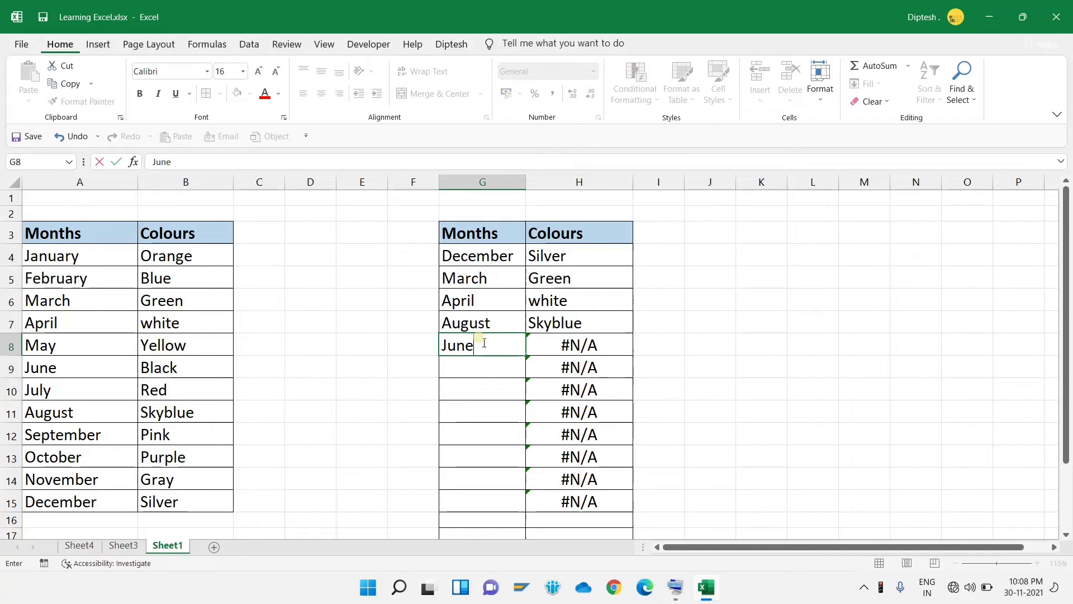
{"action": "key", "text": "Return"}
{"action": "left_click", "coordinate": [553, 342]}
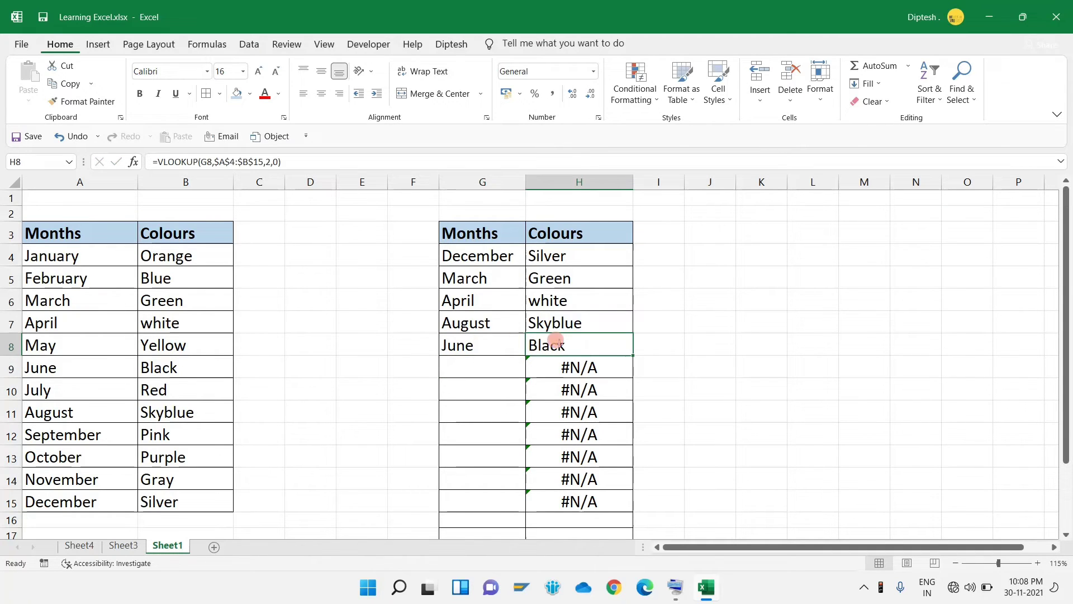
Step: Copy the months May to September from A8:A12 into the second table's Months column starting at G9
{"action": "left_click", "coordinate": [462, 370]}
{"action": "left_click", "coordinate": [63, 336]}
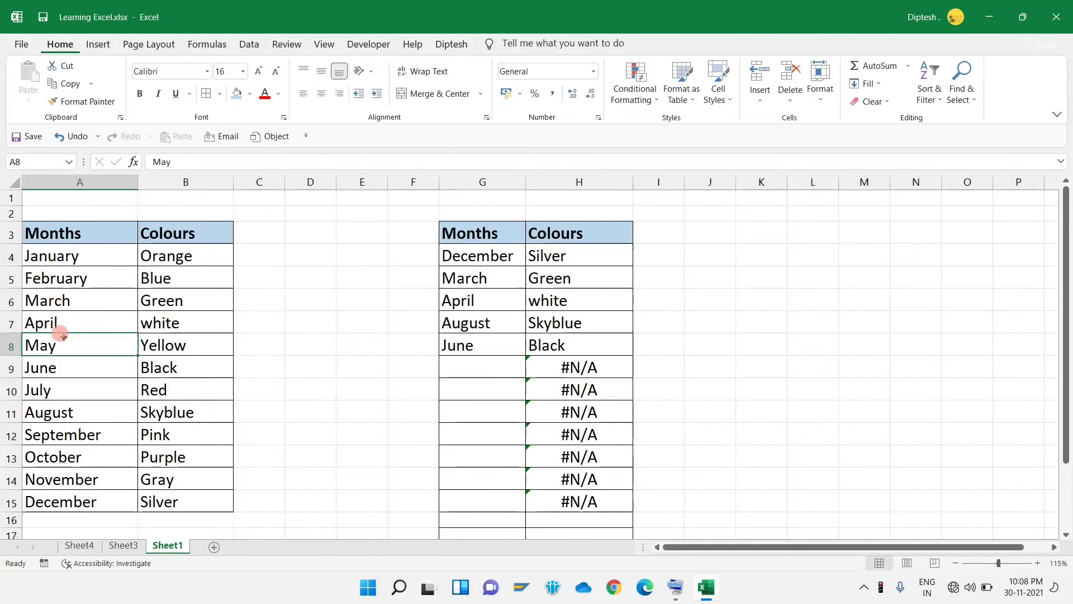
{"action": "key", "text": "shift+Down"}
{"action": "key", "text": "shift+Down"}
{"action": "key", "text": "shift+Down"}
{"action": "key", "text": "shift+Down"}
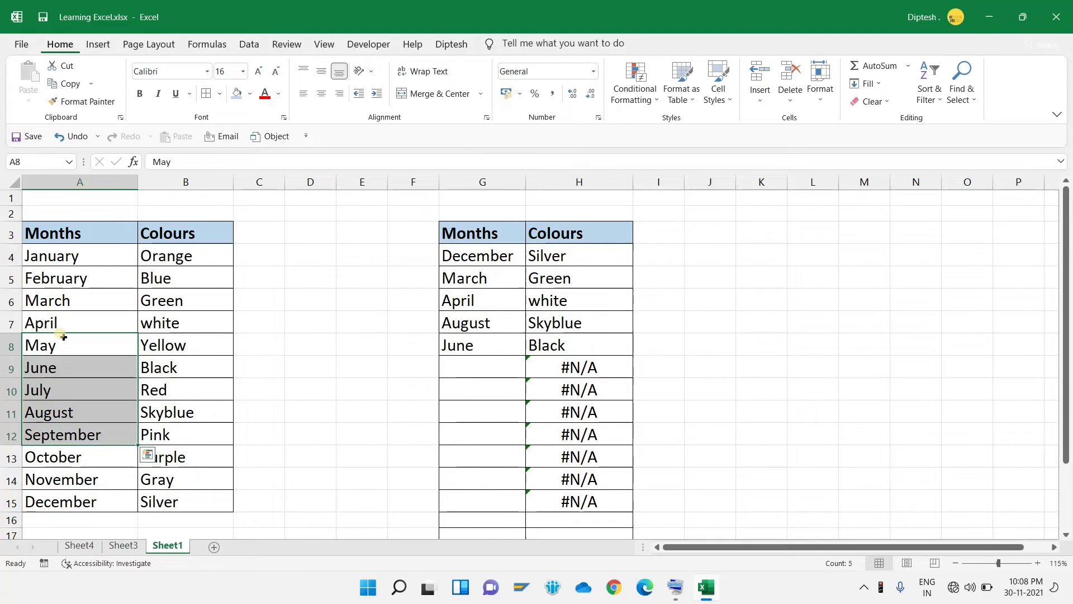
{"action": "key", "text": "ctrl+c"}
{"action": "key", "text": "Right"}
{"action": "key", "text": "Right"}
{"action": "key", "text": "Right"}
{"action": "key", "text": "Right"}
{"action": "key", "text": "Right"}
{"action": "key", "text": "Right"}
{"action": "key", "text": "Down"}
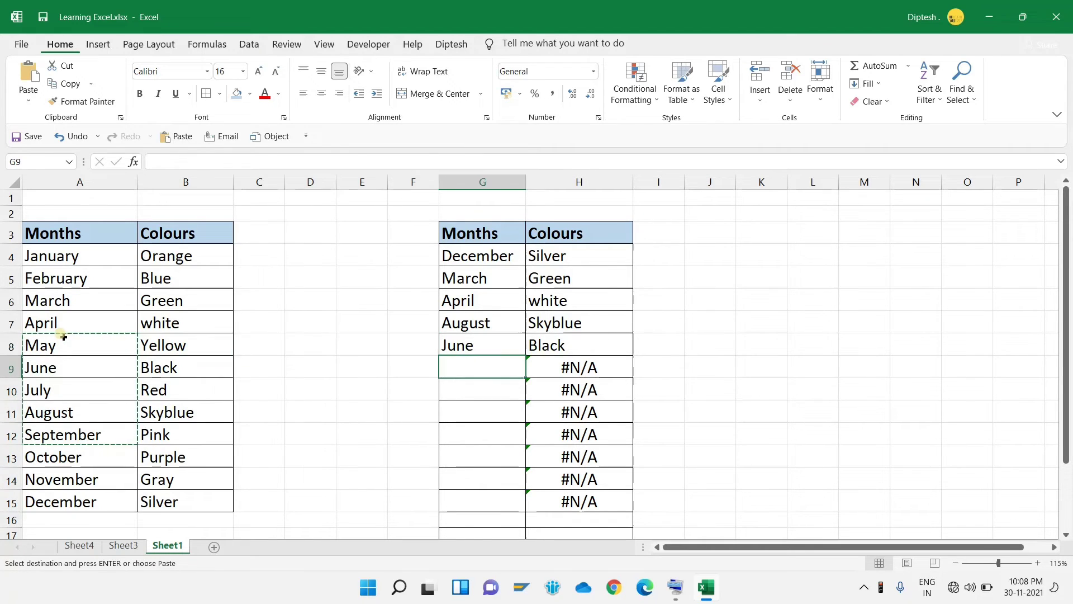
{"action": "key", "text": "ctrl+v"}
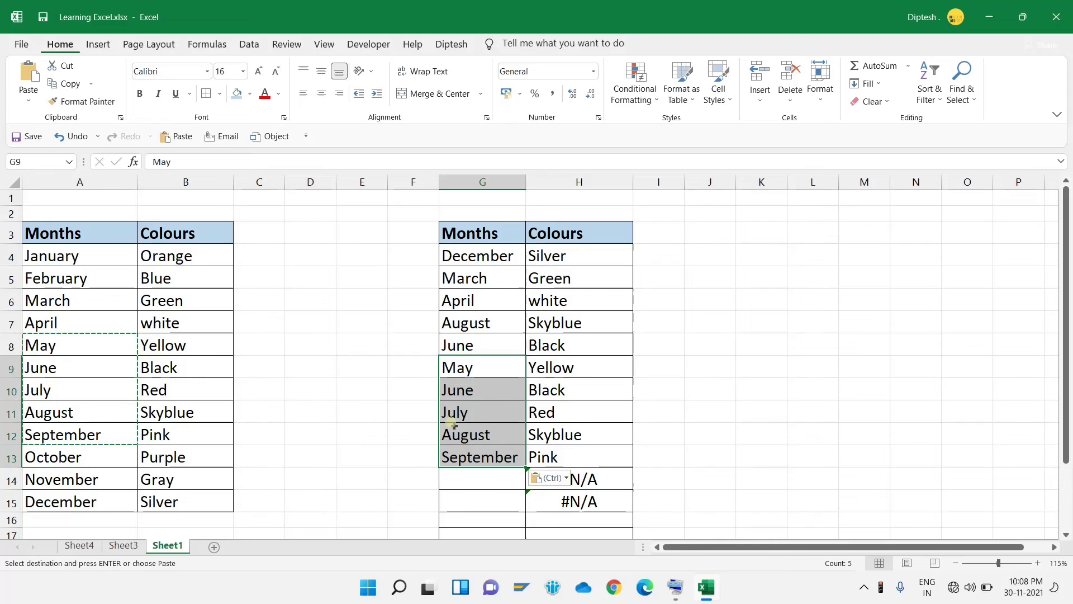
{"action": "left_click", "coordinate": [555, 366]}
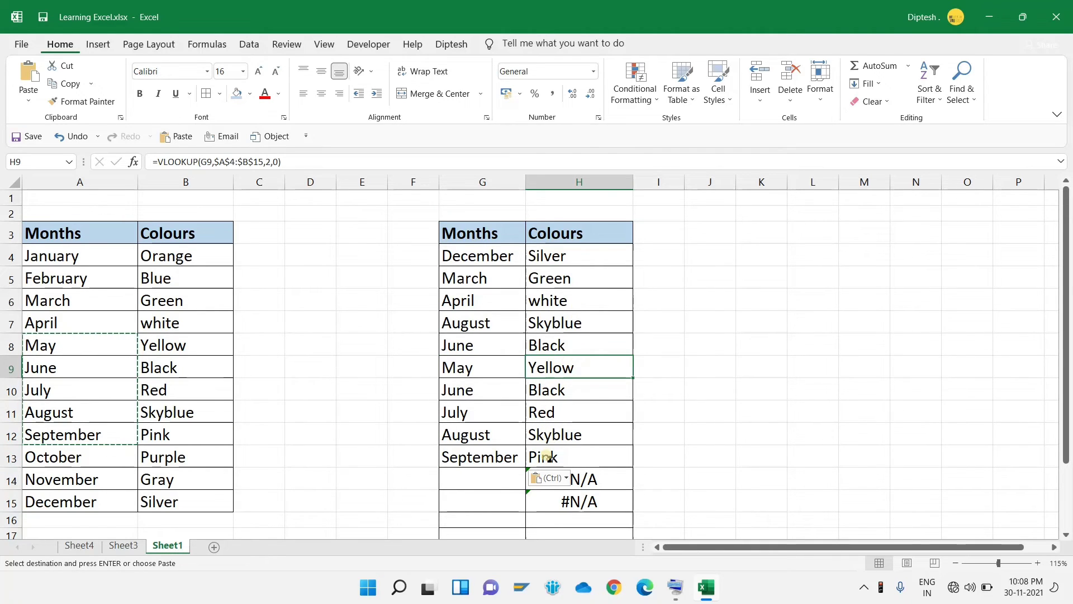
Step: Number the source table's columns by entering 1 in A2 and 2 in B2
{"action": "left_click", "coordinate": [52, 211]}
{"action": "type", "text": "1"}
{"action": "key", "text": "Tab"}
{"action": "type", "text": "2"}
{"action": "key", "text": "Return"}
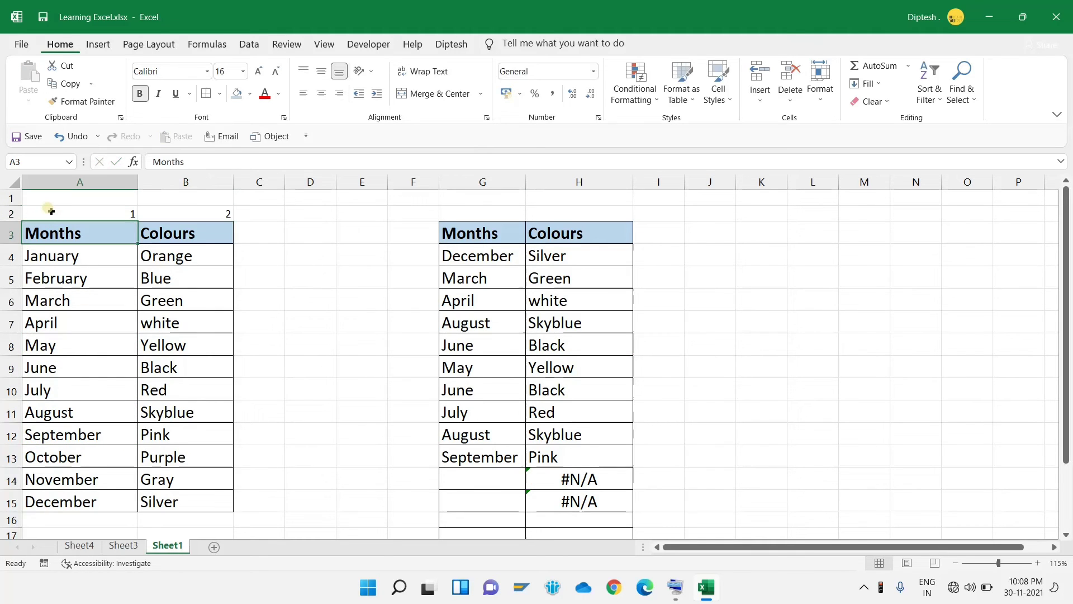
Step: Start a new VLOOKUP formula with a leading plus sign in H4, using G4 as the lookup value
{"action": "key", "text": "Up"}
{"action": "key", "text": "Right"}
{"action": "key", "text": "Right"}
{"action": "key", "text": "Right"}
{"action": "key", "text": "Right"}
{"action": "key", "text": "Right"}
{"action": "key", "text": "Right"}
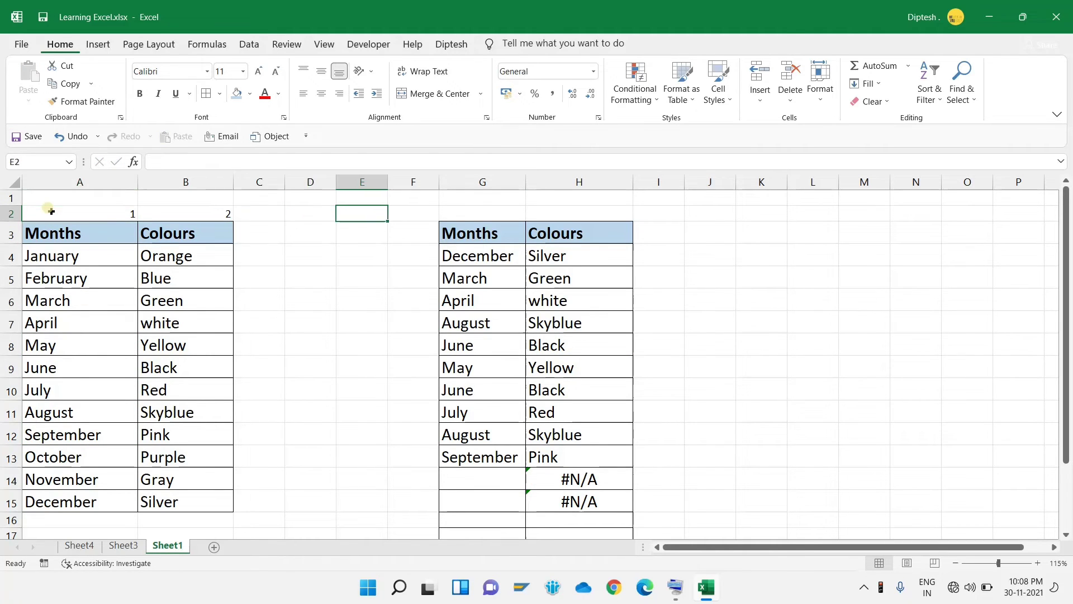
{"action": "key", "text": "Down"}
{"action": "key", "text": "Down"}
{"action": "key", "text": "Right"}
{"action": "type", "text": "+"}
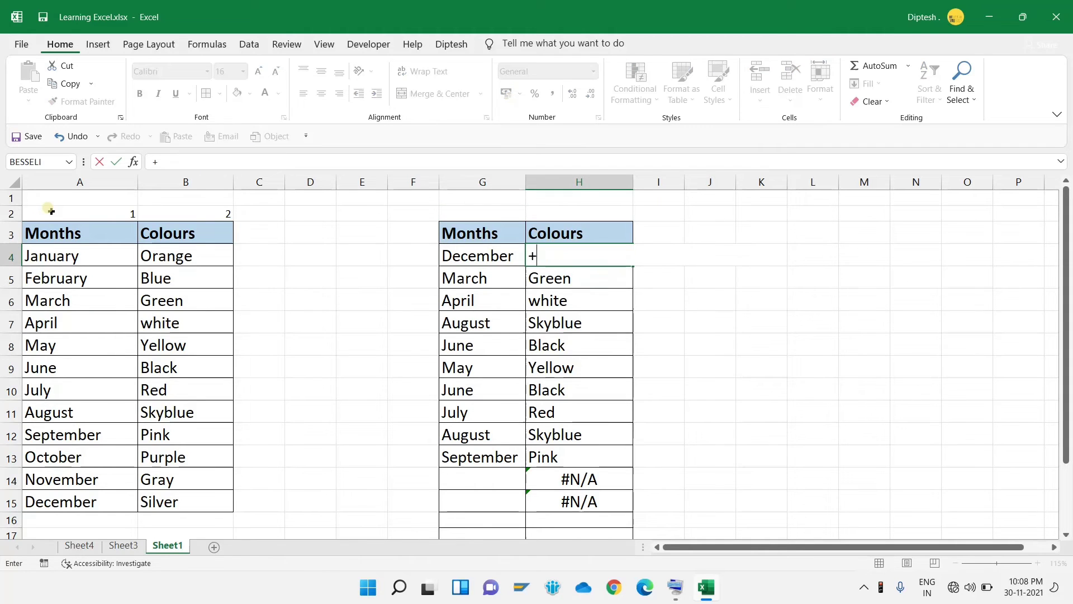
{"action": "type", "text": "vl"}
{"action": "key", "text": "Tab"}
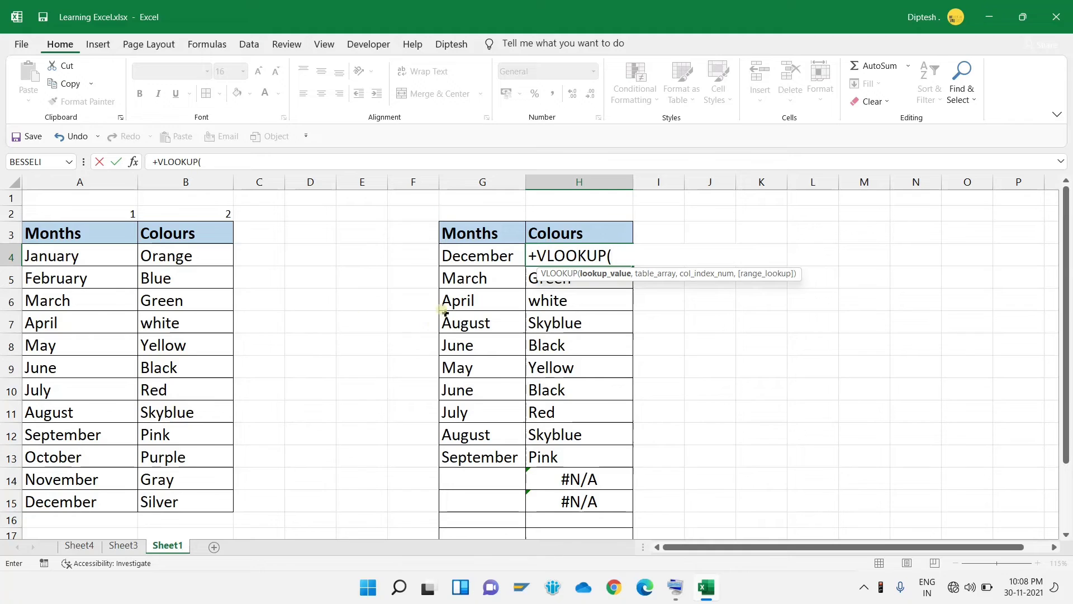
{"action": "left_click", "coordinate": [473, 255]}
{"action": "type", "text": ","}
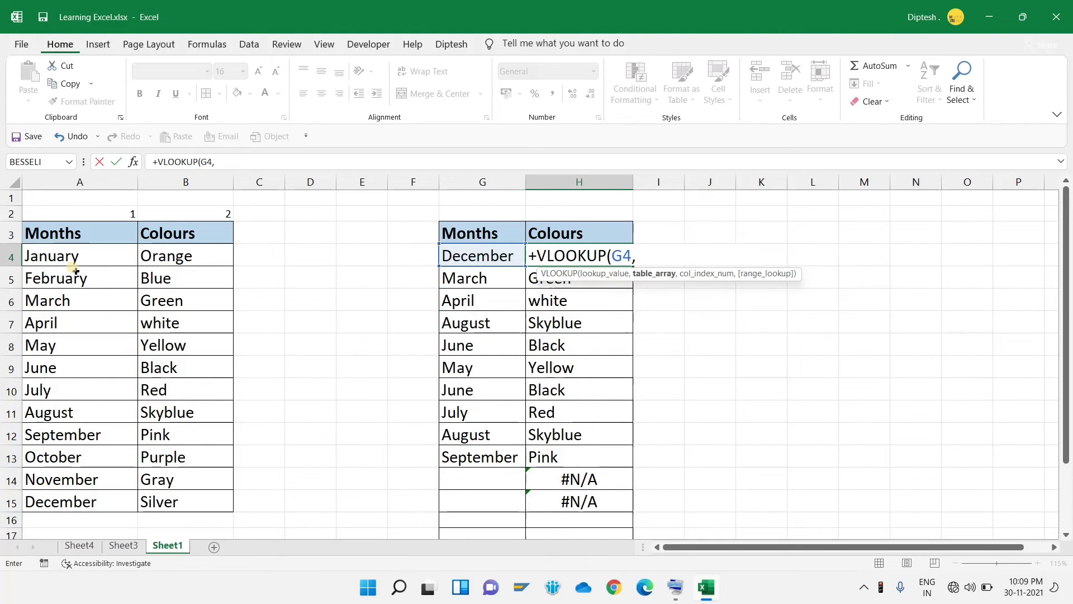
Step: Complete the VLOOKUP arguments with table array A4:B15, column index 2 and 0 for an exact match
{"action": "left_click_drag", "start_coordinate": [52, 254], "coordinate": [192, 504]}
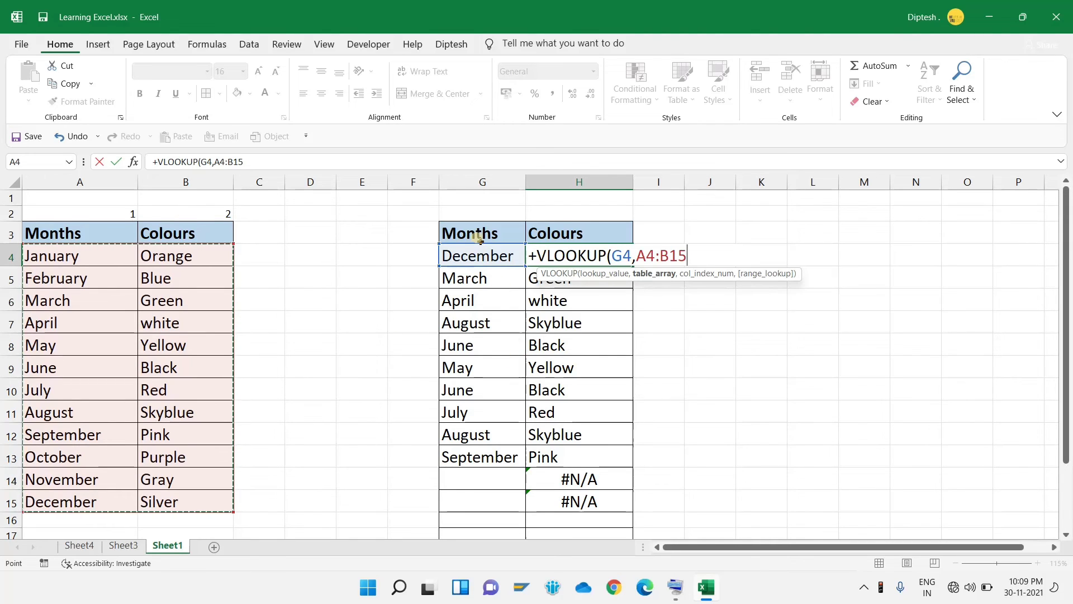
{"action": "type", "text": ","}
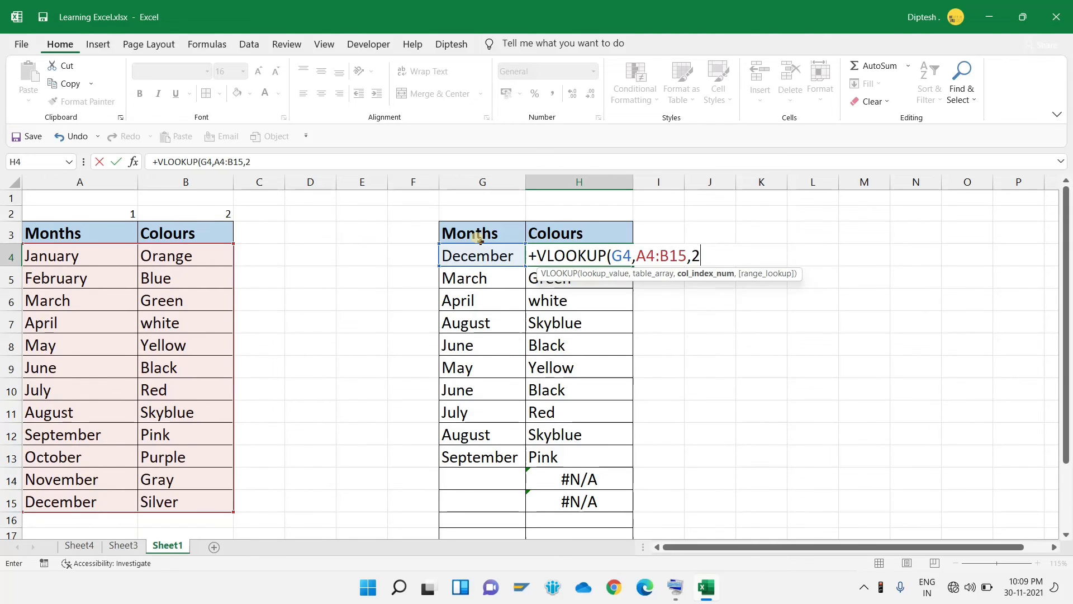
{"action": "type", "text": "2,"}
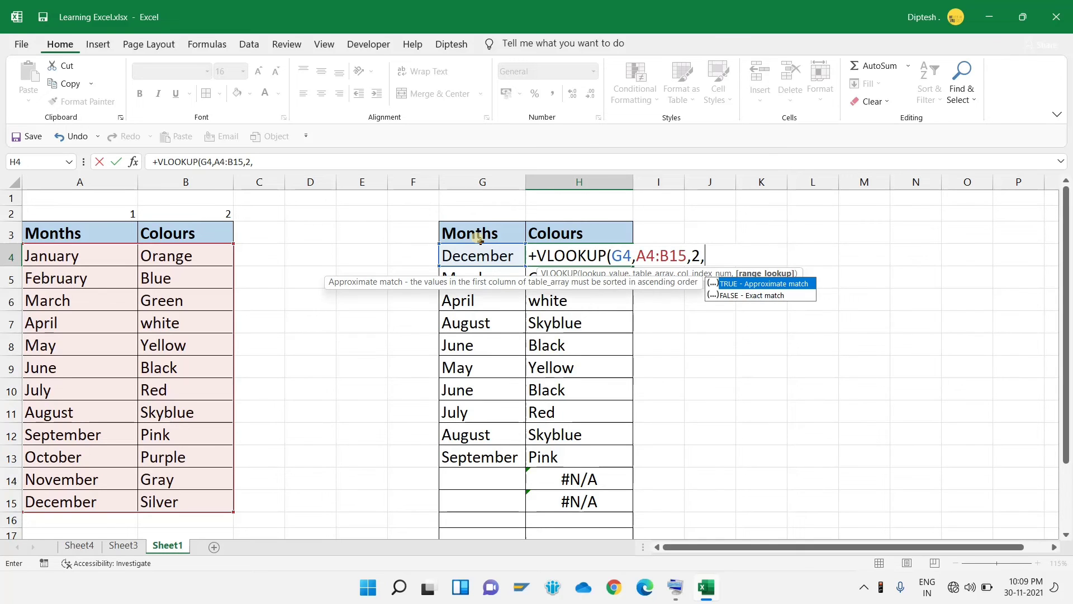
{"action": "type", "text": "0)"}
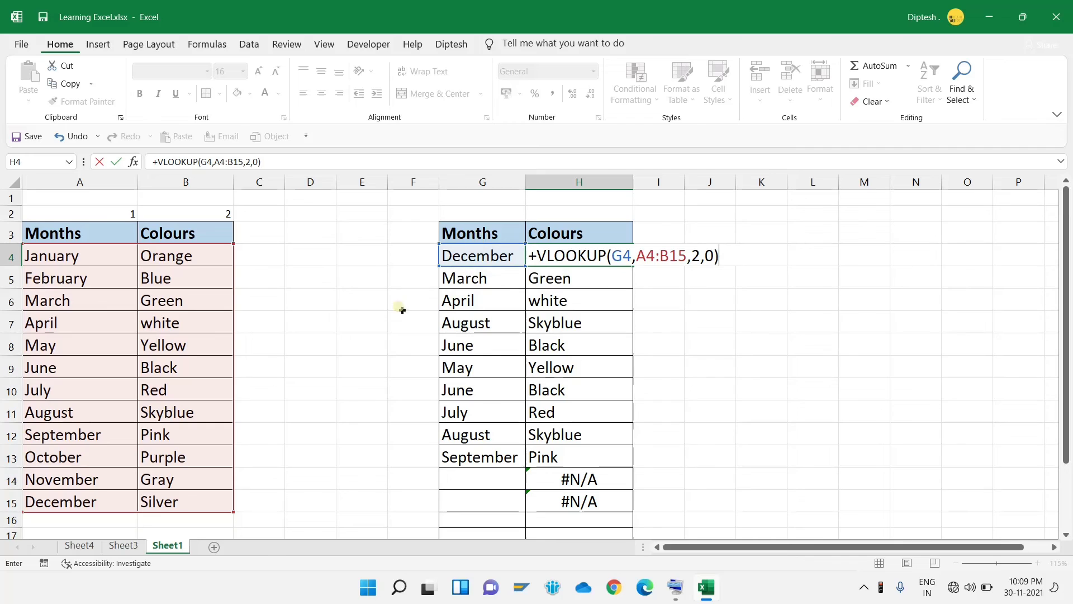
Step: Make the table array in H4's VLOOKUP absolute as $A$4:$B$15 and enter the formula
{"action": "left_click", "coordinate": [217, 162]}
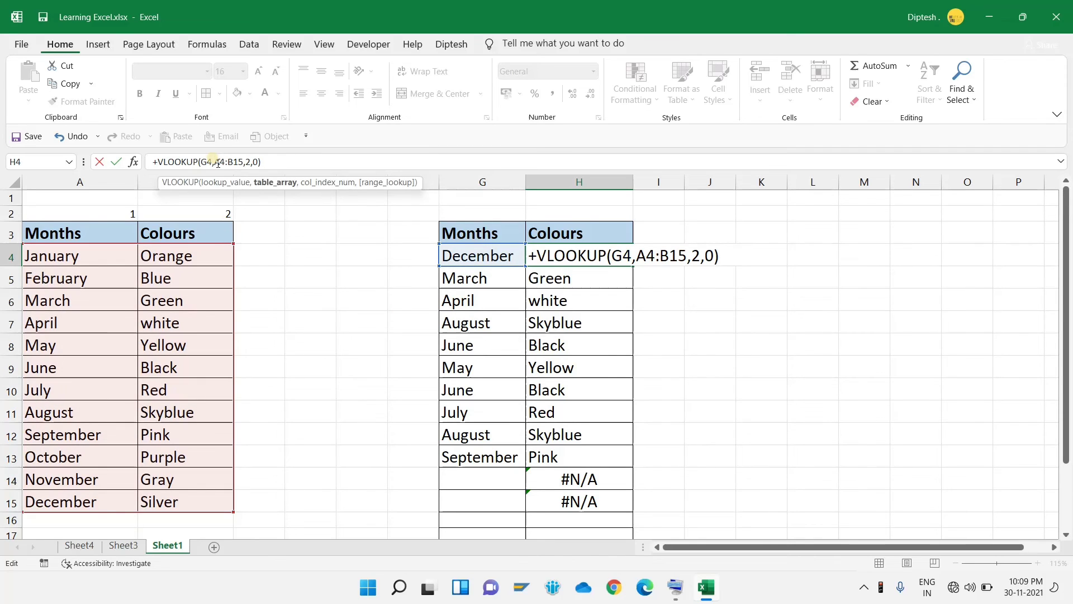
{"action": "key", "text": "F4"}
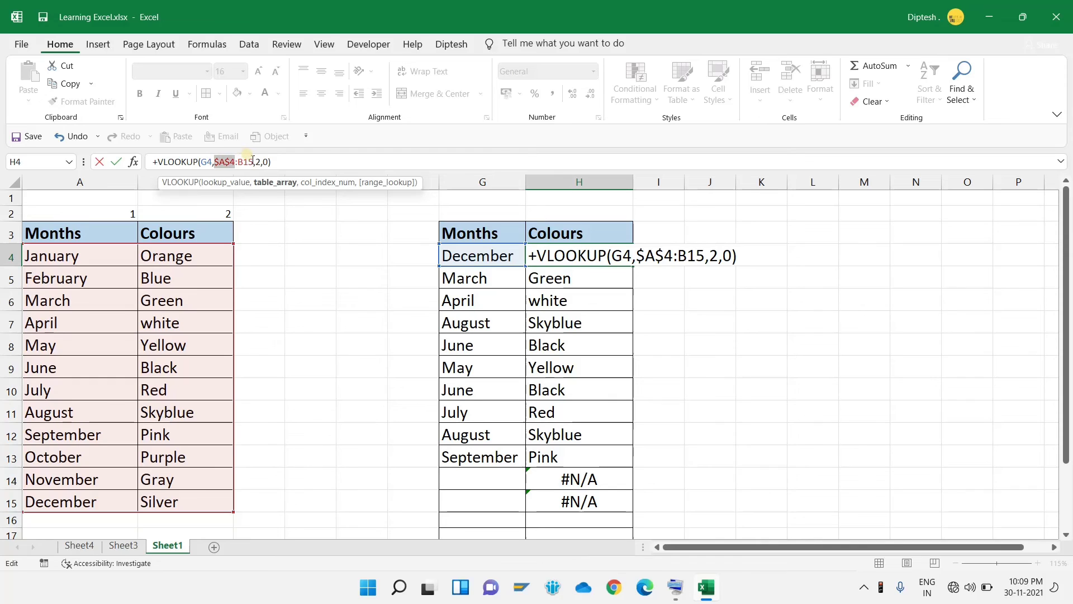
{"action": "left_click", "coordinate": [253, 162]}
{"action": "key", "text": "F4"}
{"action": "key", "text": "Return"}
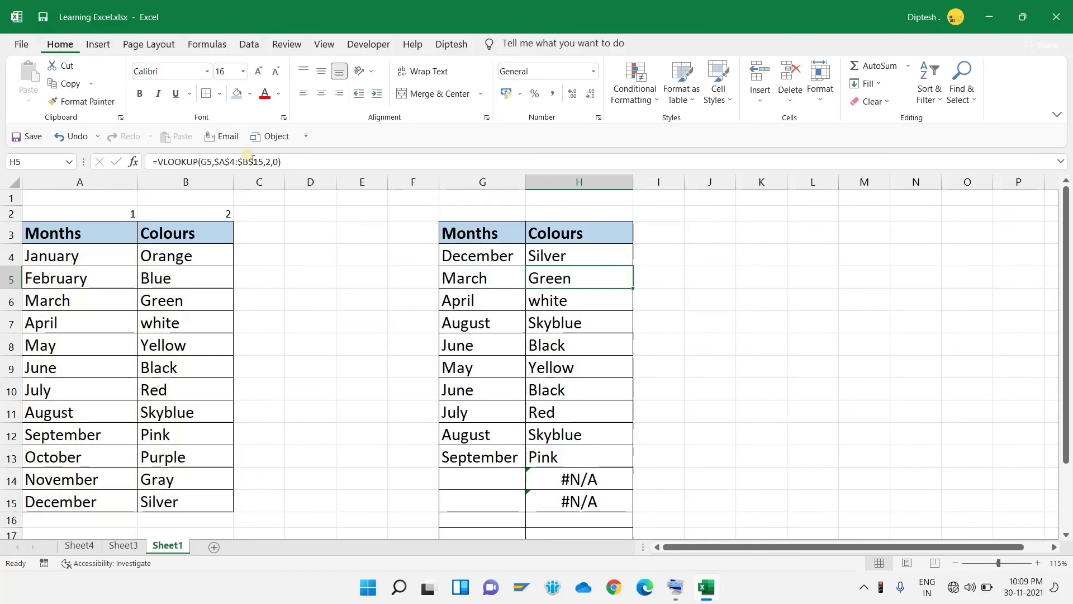
Step: Select the range H4 to H13 in the second table's Colours column
{"action": "key", "text": "Up"}
{"action": "key", "text": "shift+Down"}
{"action": "key", "text": "shift+Down"}
{"action": "key", "text": "shift+Down"}
{"action": "key", "text": "shift+Down"}
{"action": "key", "text": "shift+Down"}
{"action": "key", "text": "shift+Down"}
{"action": "key", "text": "shift+Down"}
{"action": "key", "text": "shift+Down"}
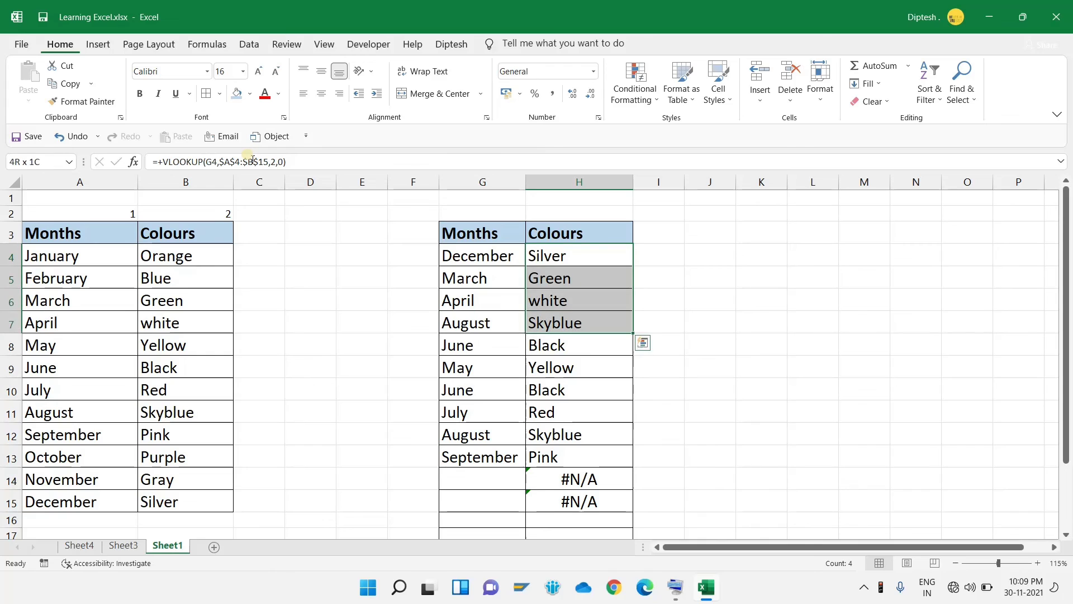
{"action": "key", "text": "shift+Down"}
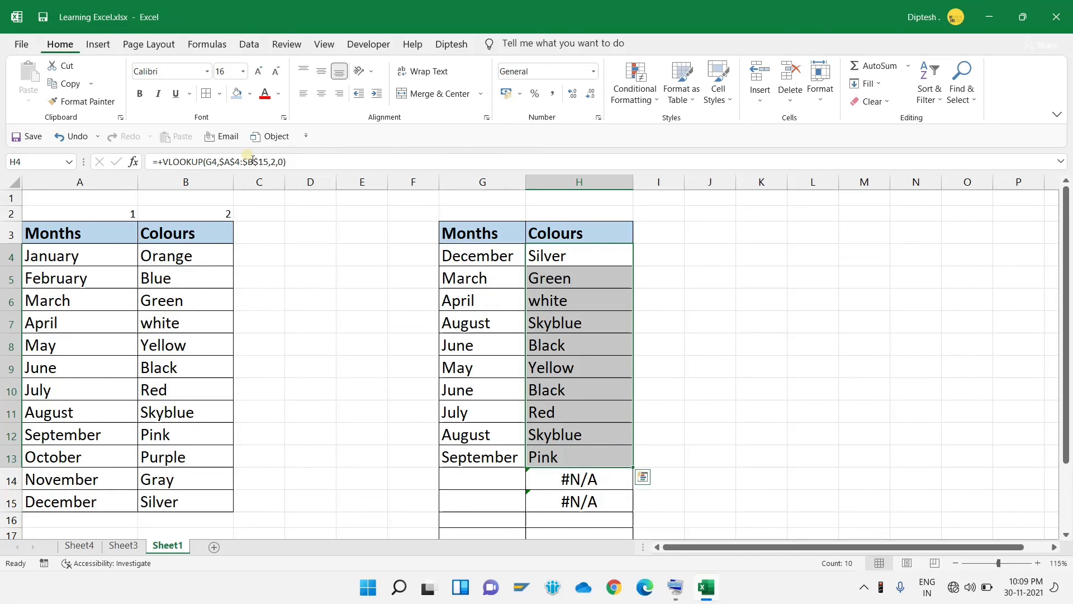